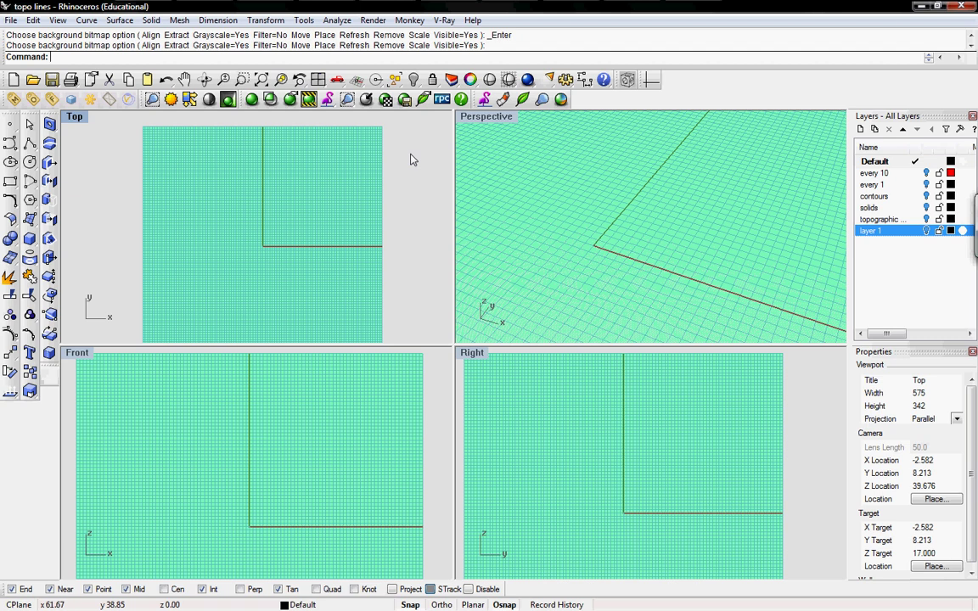
# Step: Place the topograhic_map image as a background bitmap in the Top viewport, with its first corner at about (15.1, 14.2)
pyautogui.click(75, 122)
pyautogui.moveTo(132, 372)
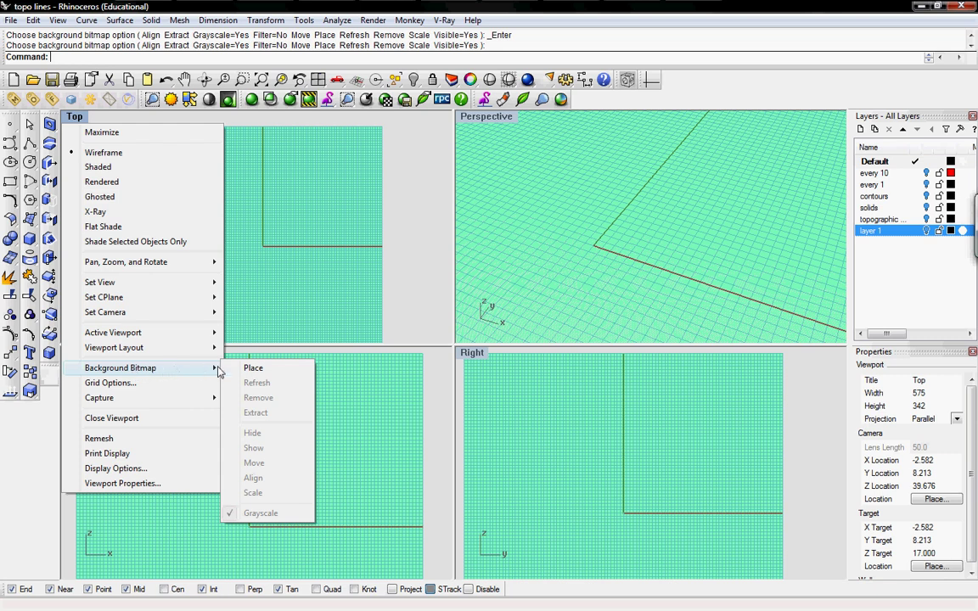
pyautogui.click(252, 369)
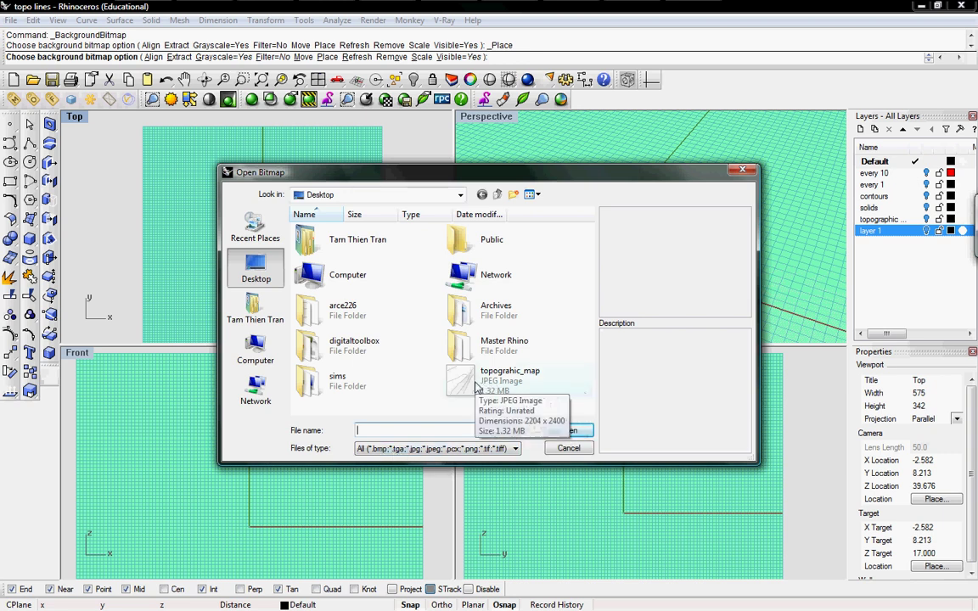
pyautogui.click(518, 382)
pyautogui.click(567, 430)
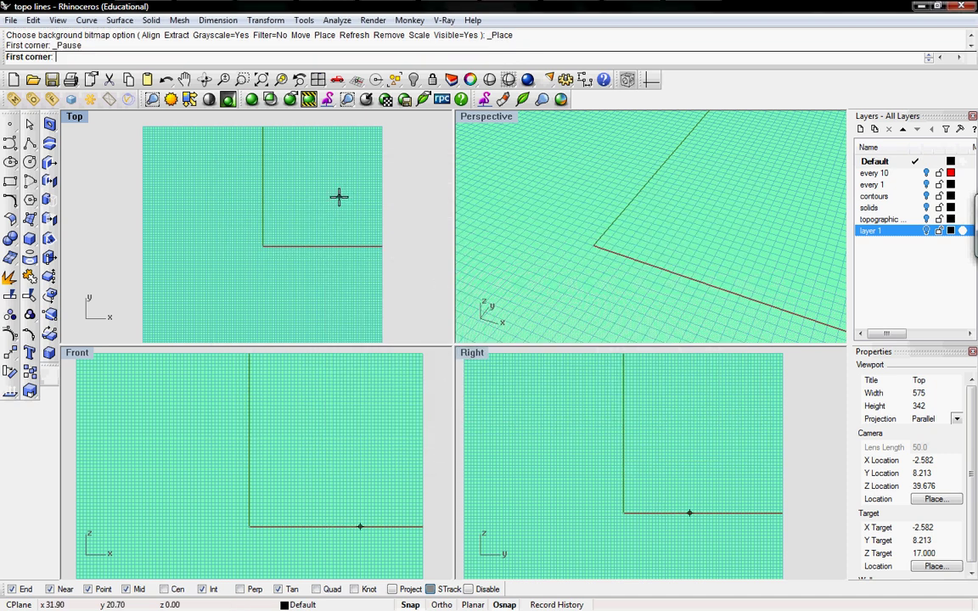
pyautogui.moveTo(338, 196); pyautogui.dragTo(263, 262, button='right')
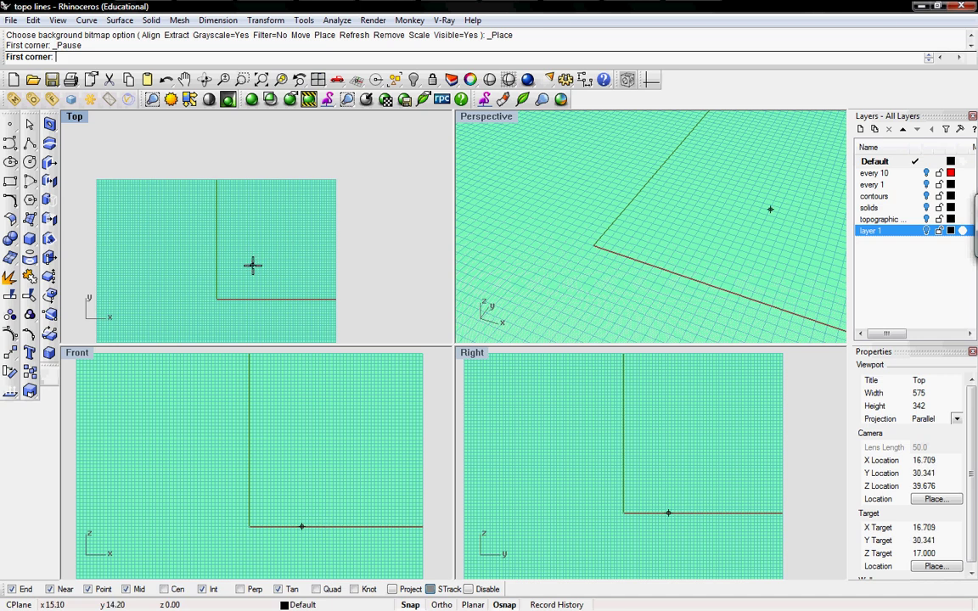
pyautogui.click(252, 265)
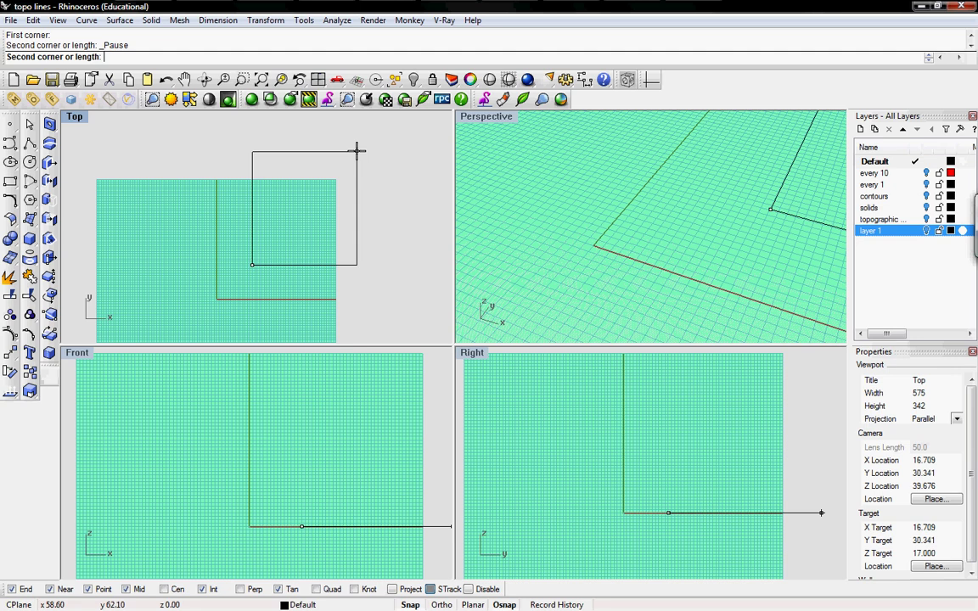
pyautogui.click(366, 149)
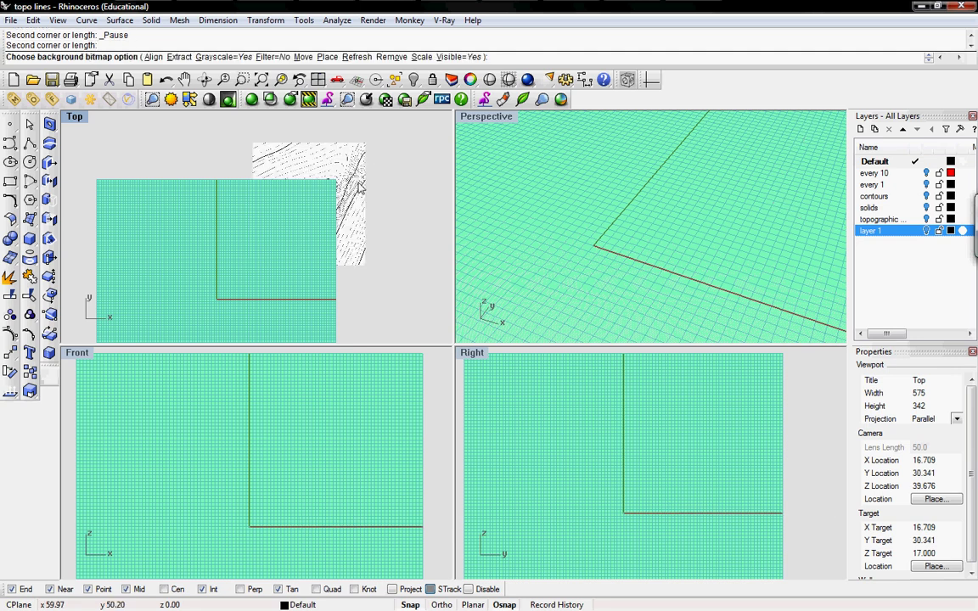
# Step: Turn off the display of grid lines in all viewports
pyautogui.scroll(10, 275, 250)
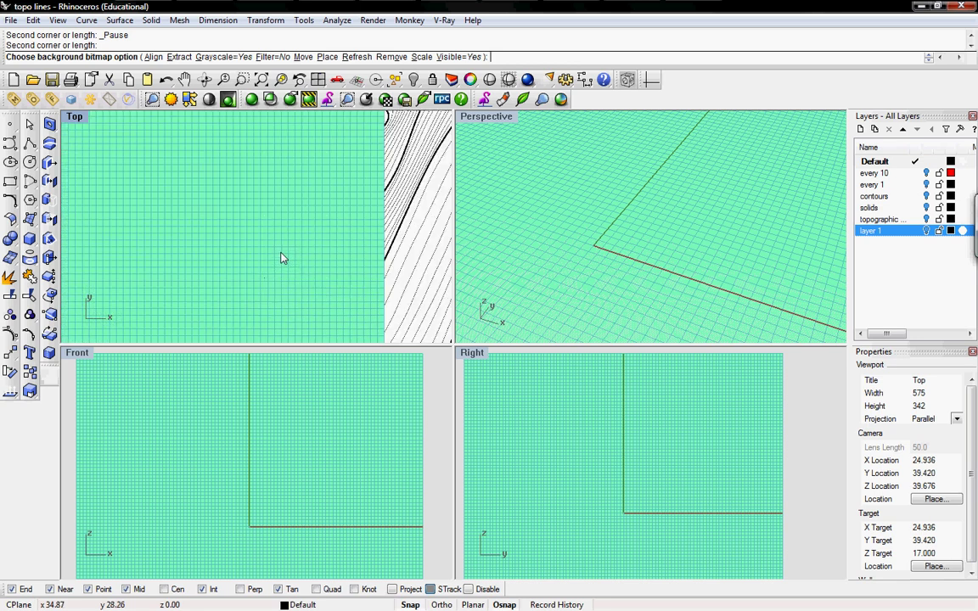
pyautogui.scroll(6, 280, 256)
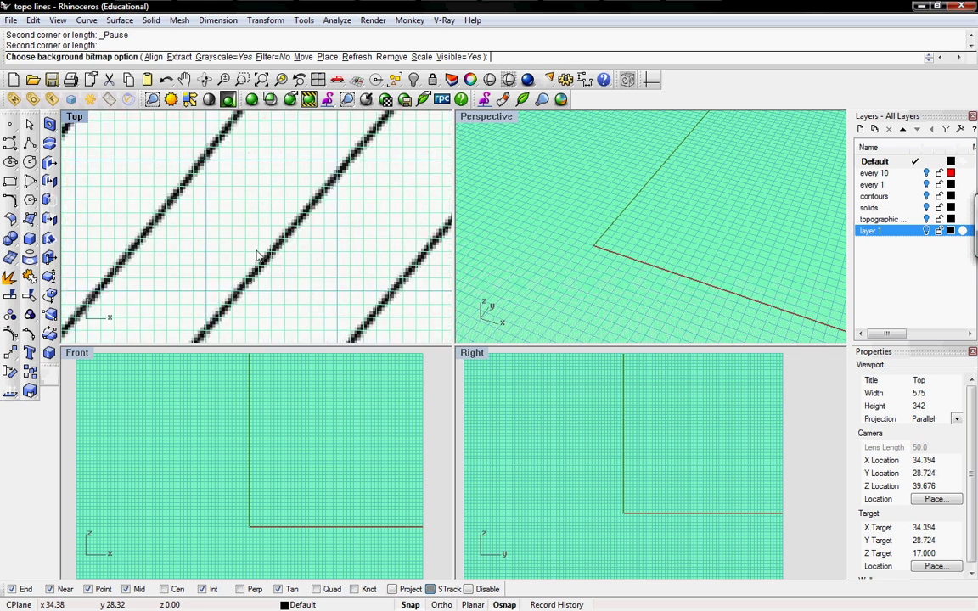
pyautogui.scroll(-16, 258, 254)
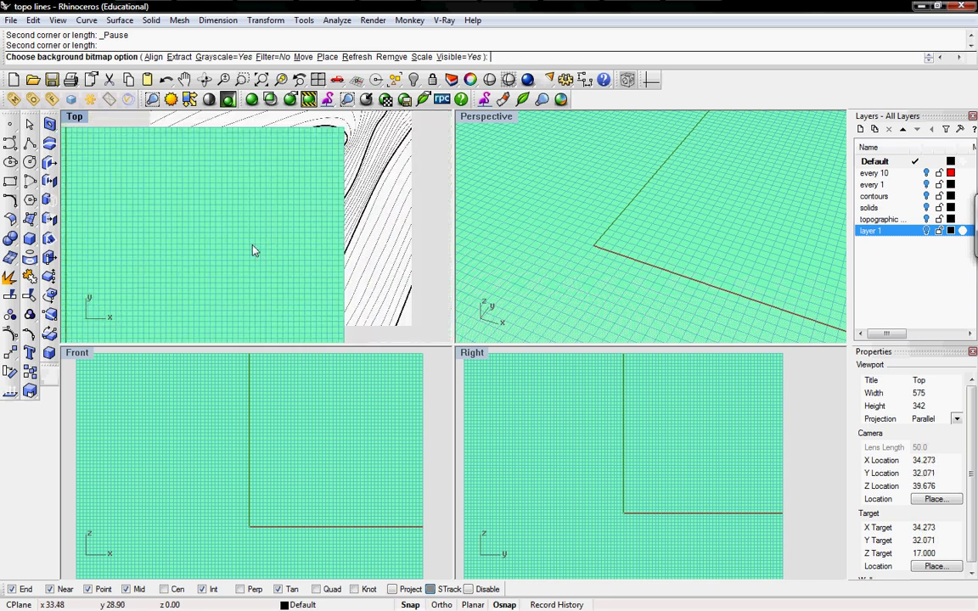
pyautogui.moveTo(253, 248); pyautogui.dragTo(252, 218, button='right')
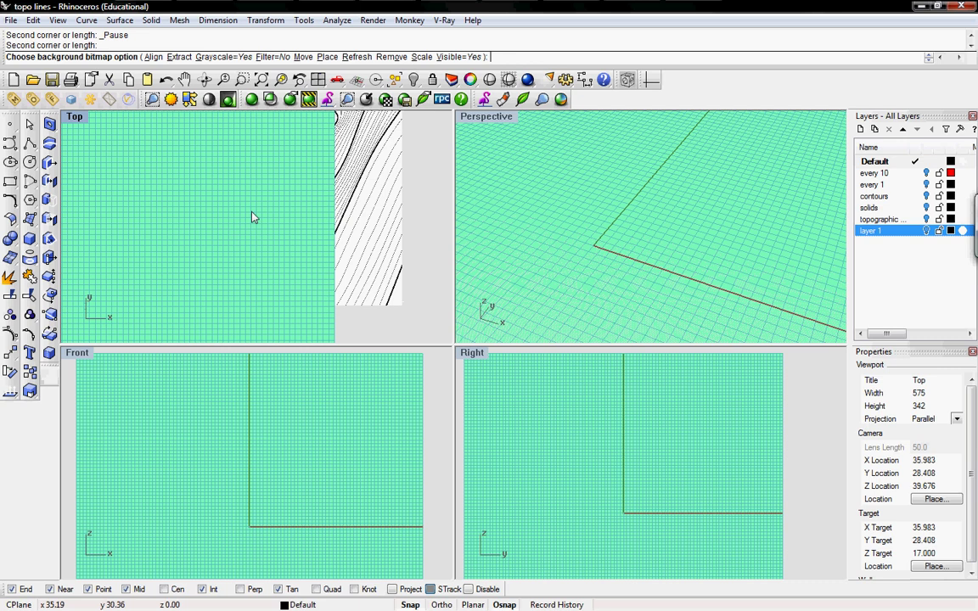
pyautogui.click(75, 118)
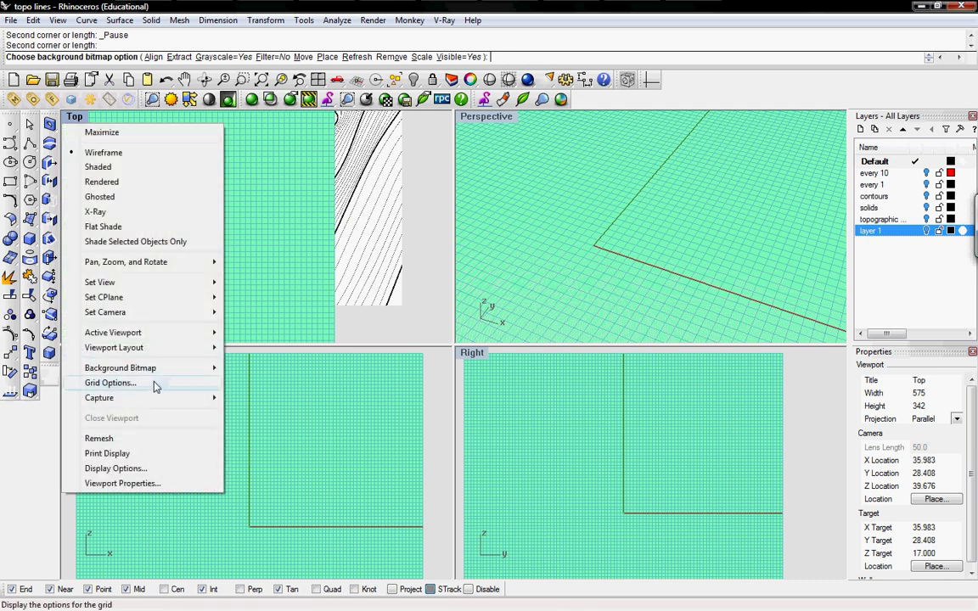
pyautogui.click(119, 386)
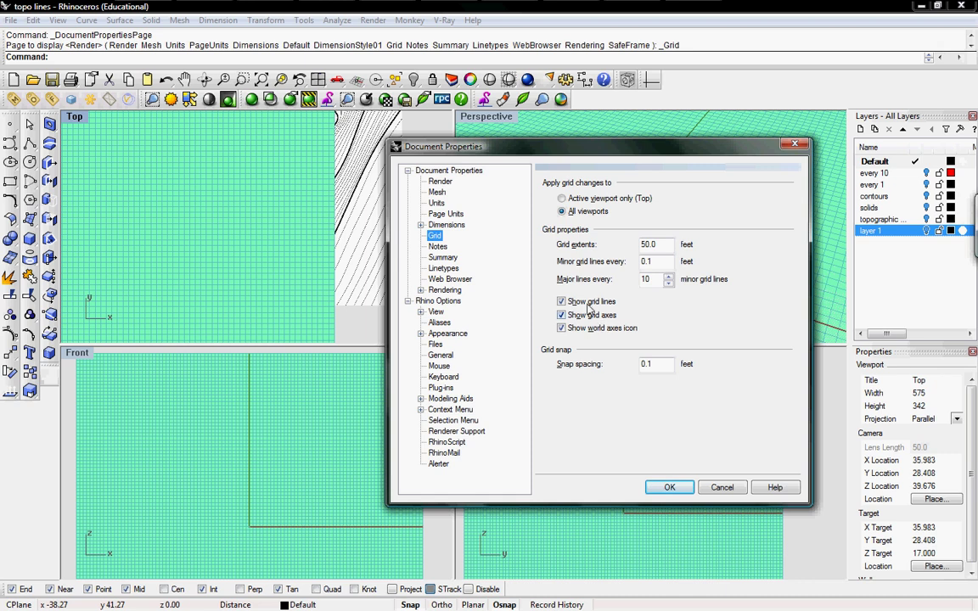
pyautogui.click(584, 306)
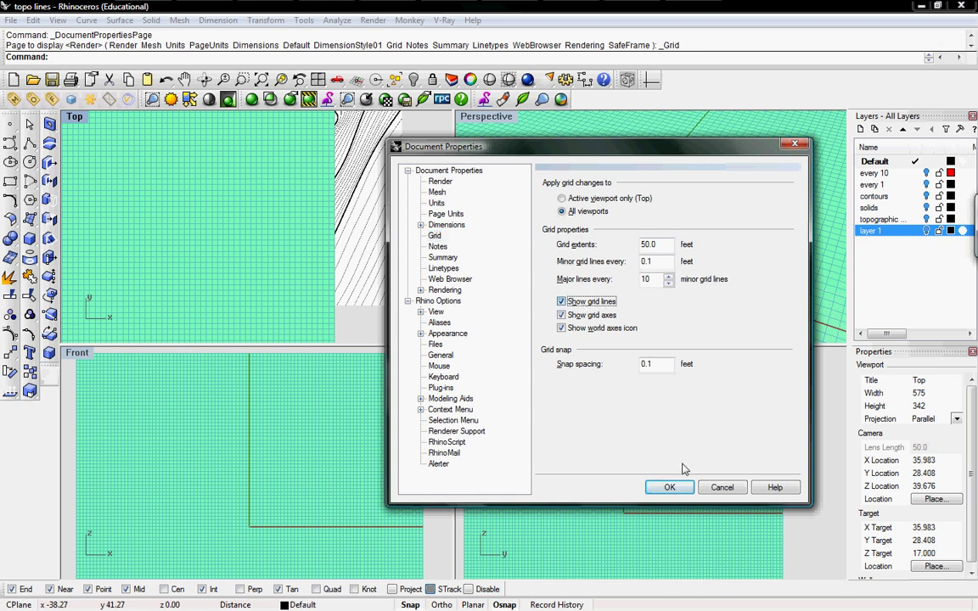
pyautogui.click(584, 304)
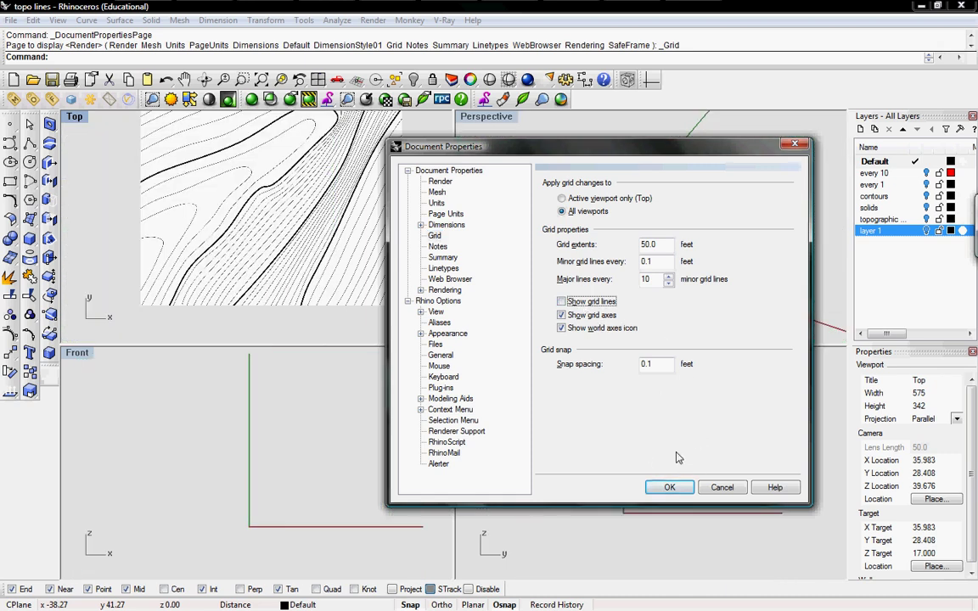
pyautogui.click(663, 490)
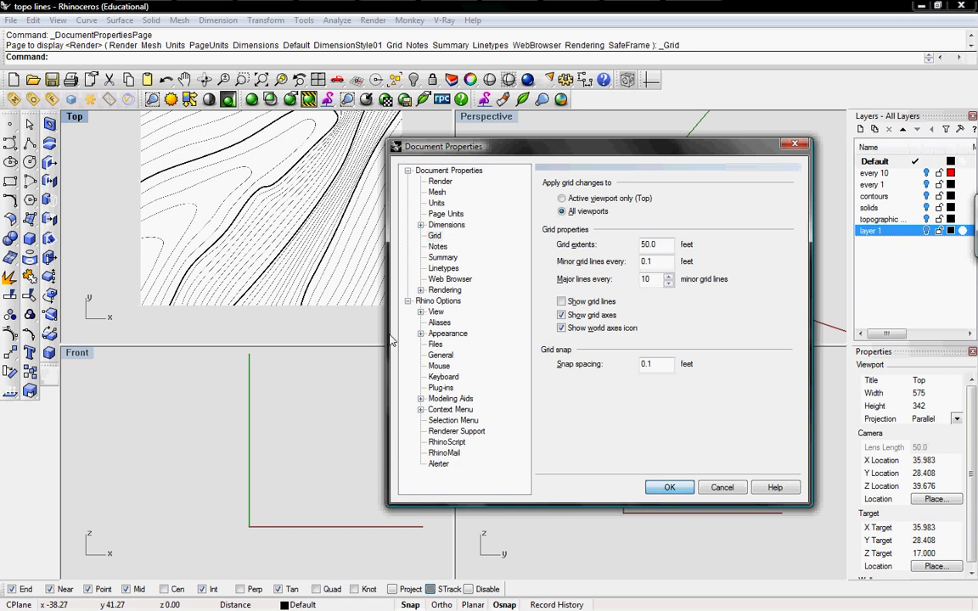
pyautogui.click(649, 484)
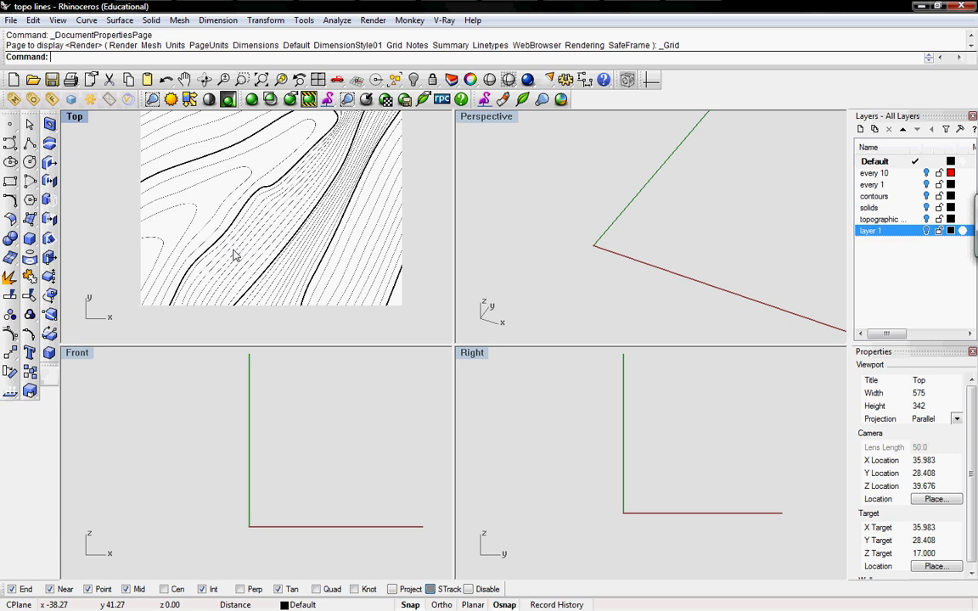
# Step: Move the background bitmap in the Top viewport from its lower-left corner to the origin (0, 0)
pyautogui.scroll(-2, 233, 252)
pyautogui.moveTo(226, 229); pyautogui.dragTo(236, 185, button='right')
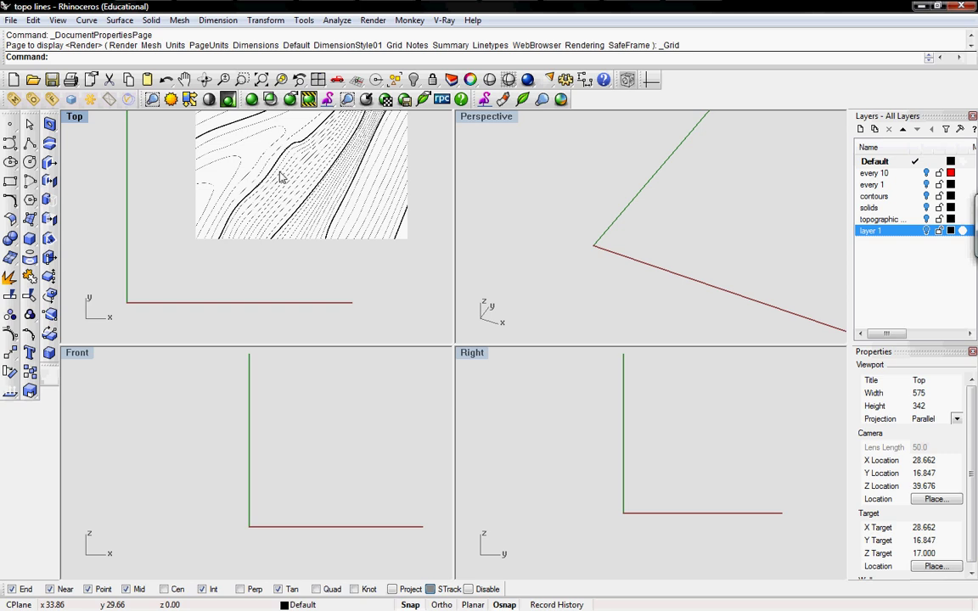
pyautogui.click(77, 118)
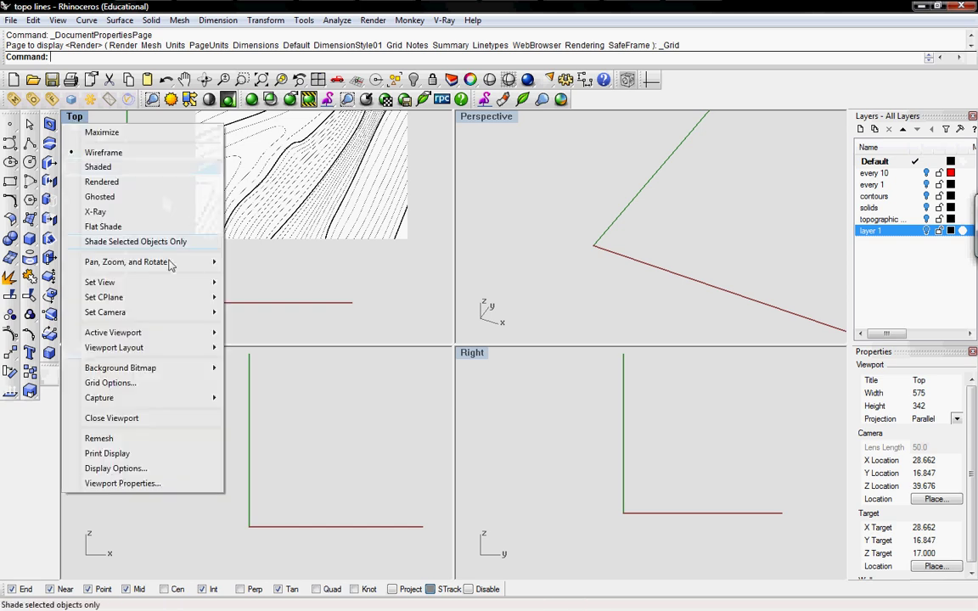
pyautogui.moveTo(142, 375)
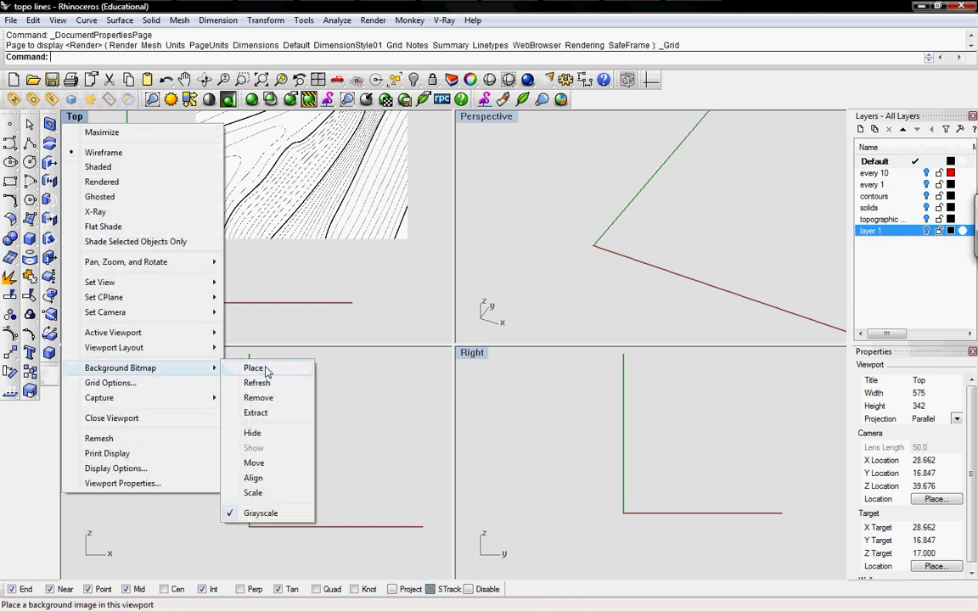
pyautogui.click(264, 466)
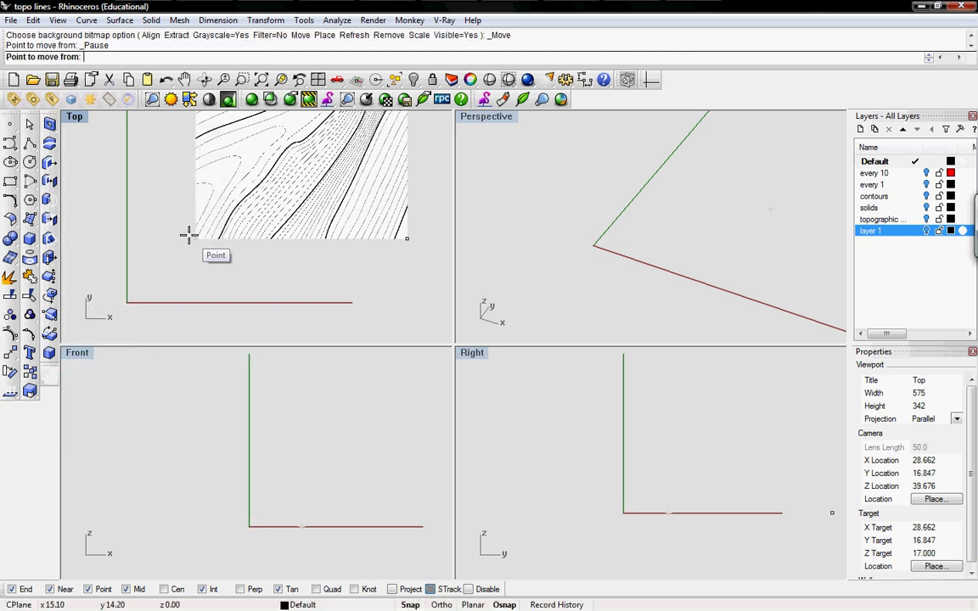
pyautogui.scroll(3, 200, 233)
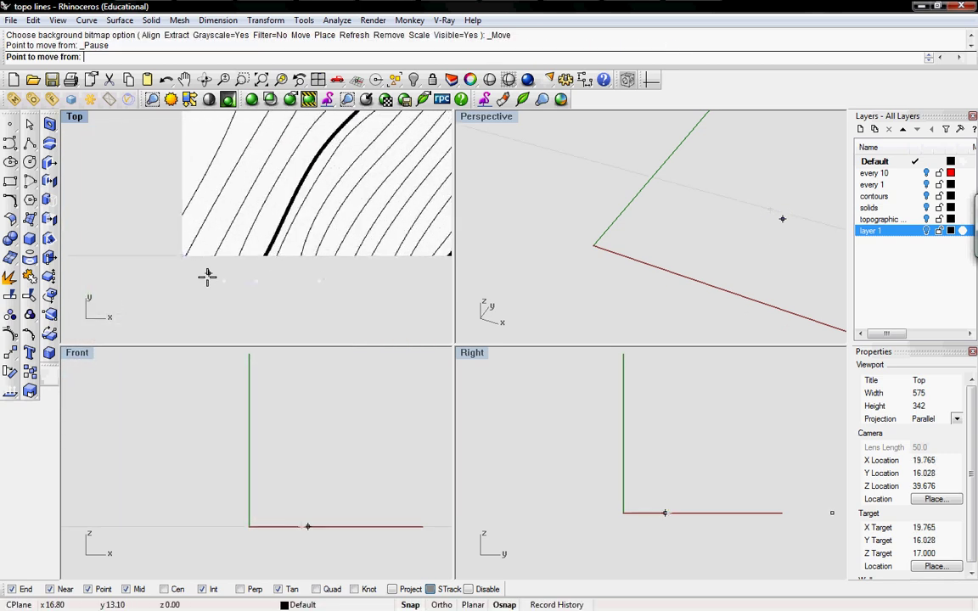
pyautogui.scroll(2, 183, 263)
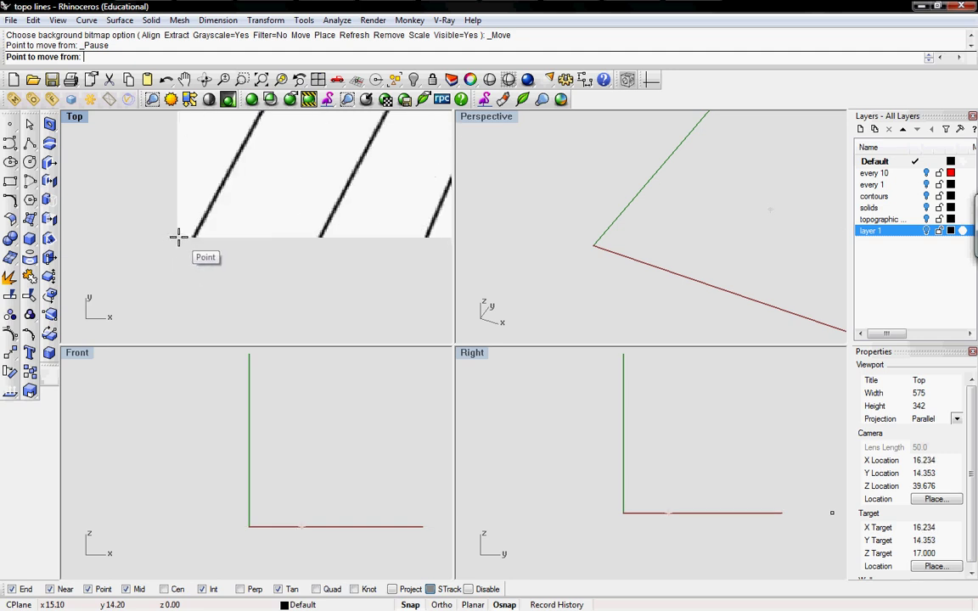
pyautogui.click(174, 237)
pyautogui.scroll(-4, 171, 266)
pyautogui.moveTo(173, 260); pyautogui.dragTo(308, 119, button='right')
pyautogui.moveTo(319, 306); pyautogui.dragTo(399, 191, button='right')
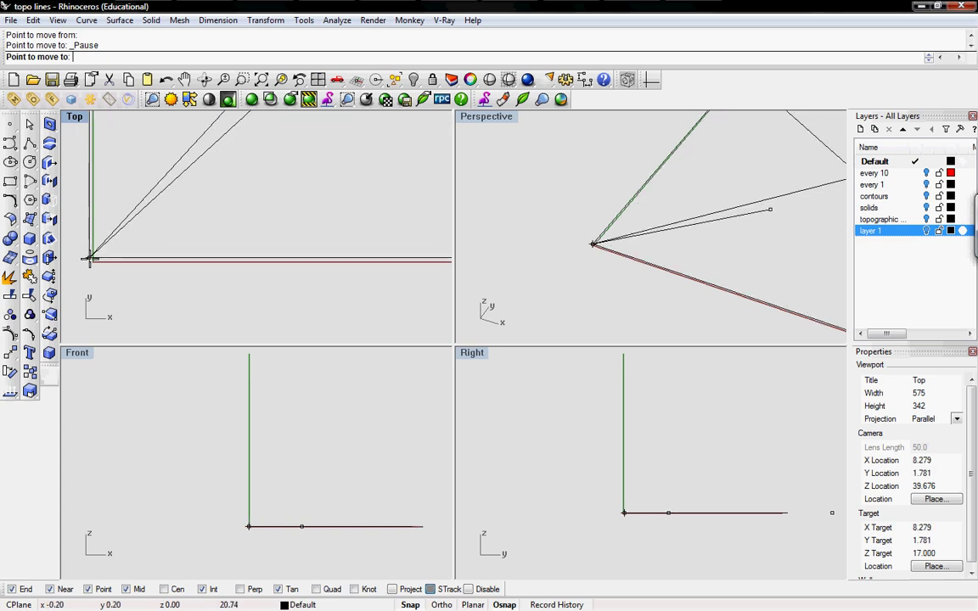
pyautogui.scroll(5, 90, 260)
pyautogui.moveTo(105, 272); pyautogui.dragTo(154, 283, button='right')
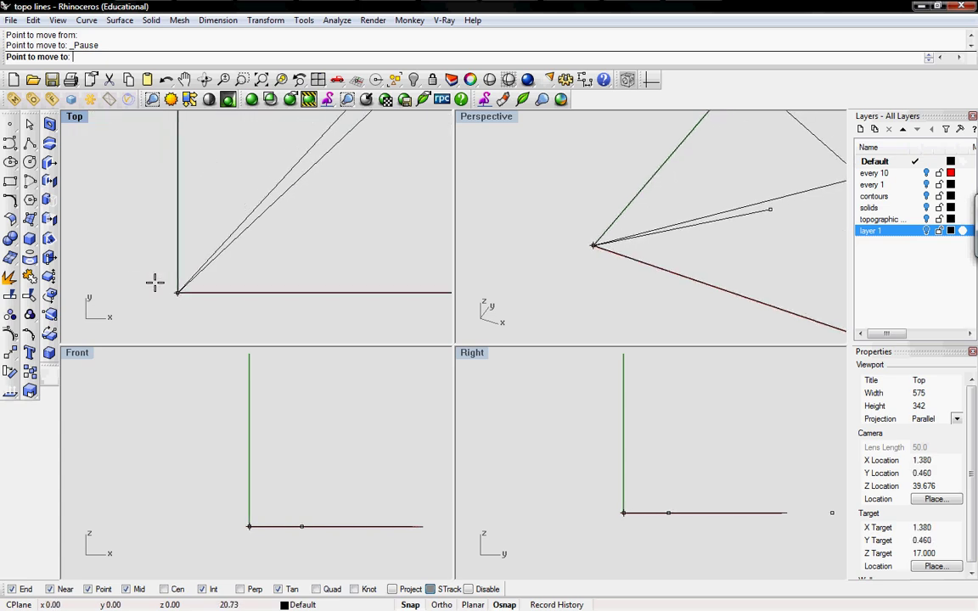
pyautogui.click(301, 267)
pyautogui.rightClick(308, 266)
# Step: Draw a straight 100-foot polyline in the Top viewport from the origin along the positive x axis
pyautogui.scroll(-3, 308, 257)
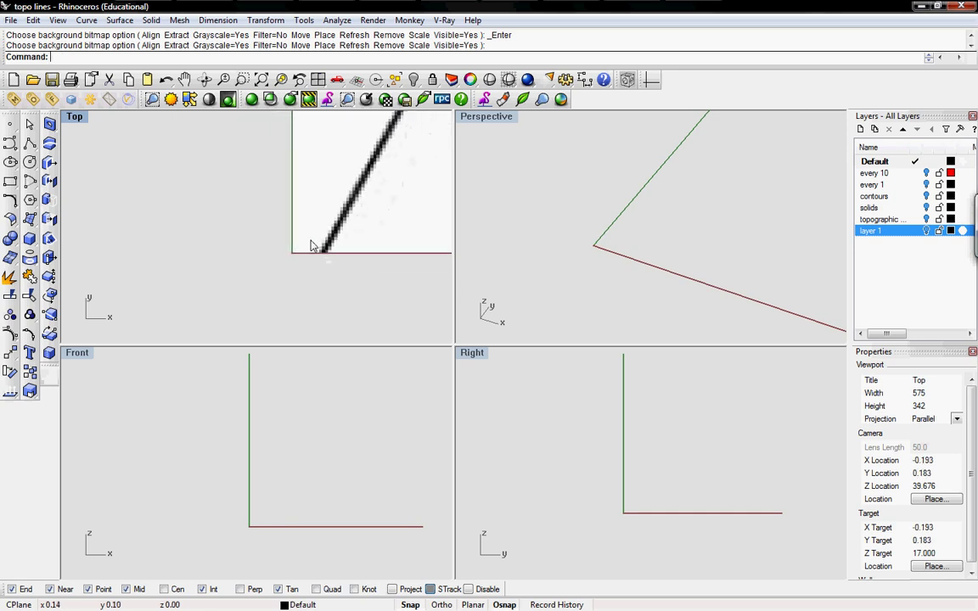
pyautogui.scroll(-5, 306, 242)
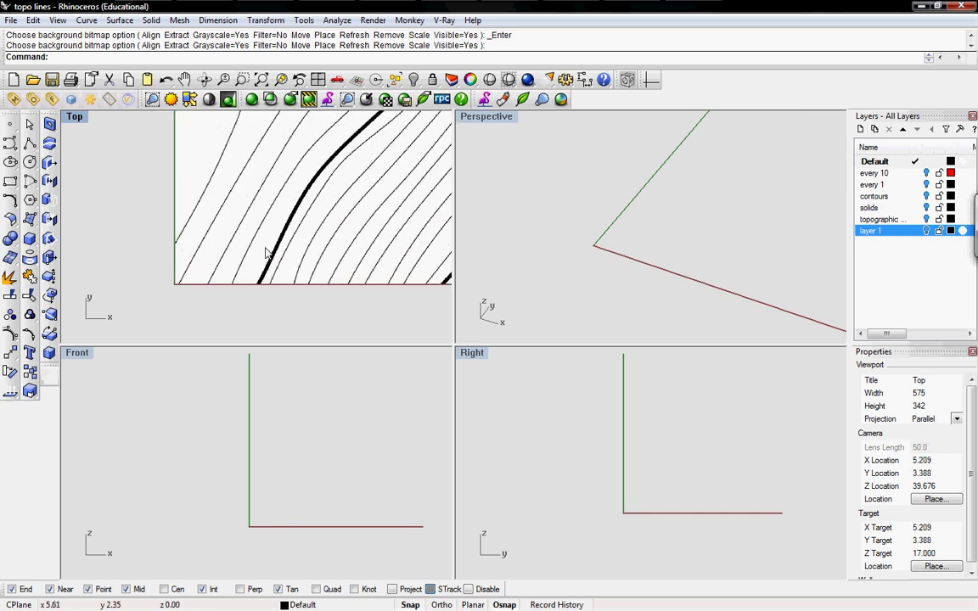
pyautogui.scroll(-7, 265, 250)
pyautogui.moveTo(286, 224); pyautogui.dragTo(192, 267, button='right')
pyautogui.scroll(-6, 251, 246)
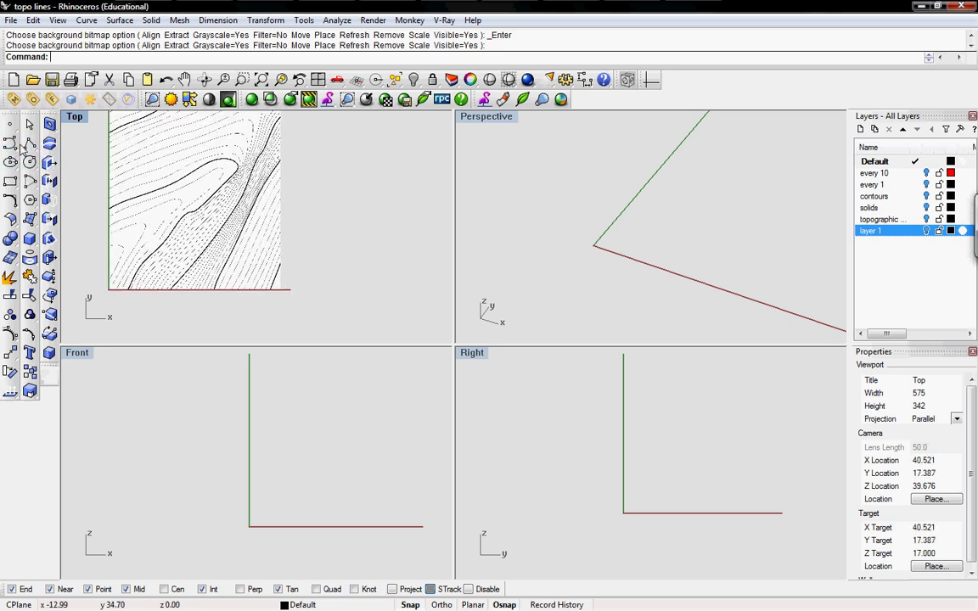
pyautogui.click(29, 144)
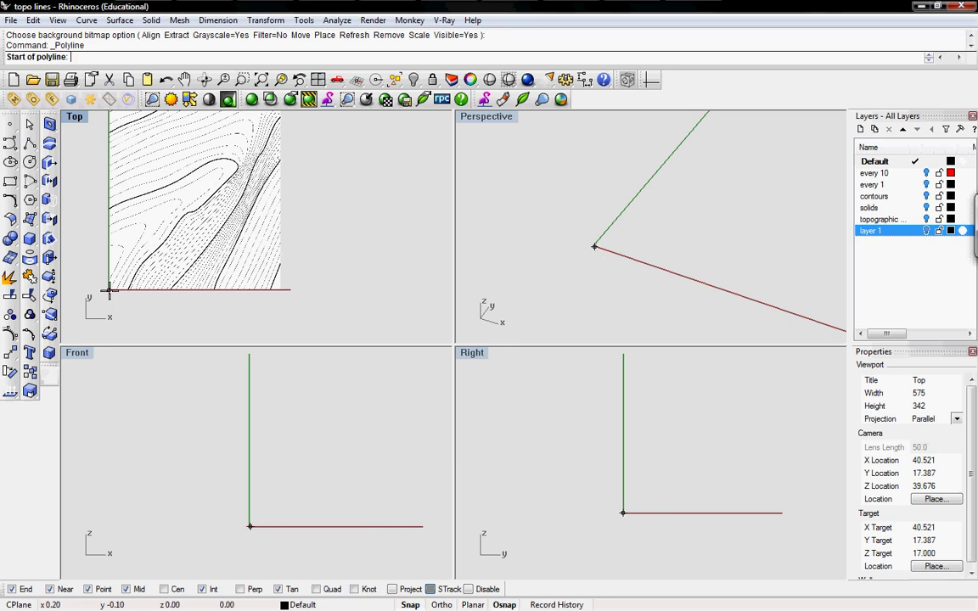
pyautogui.scroll(10, 106, 287)
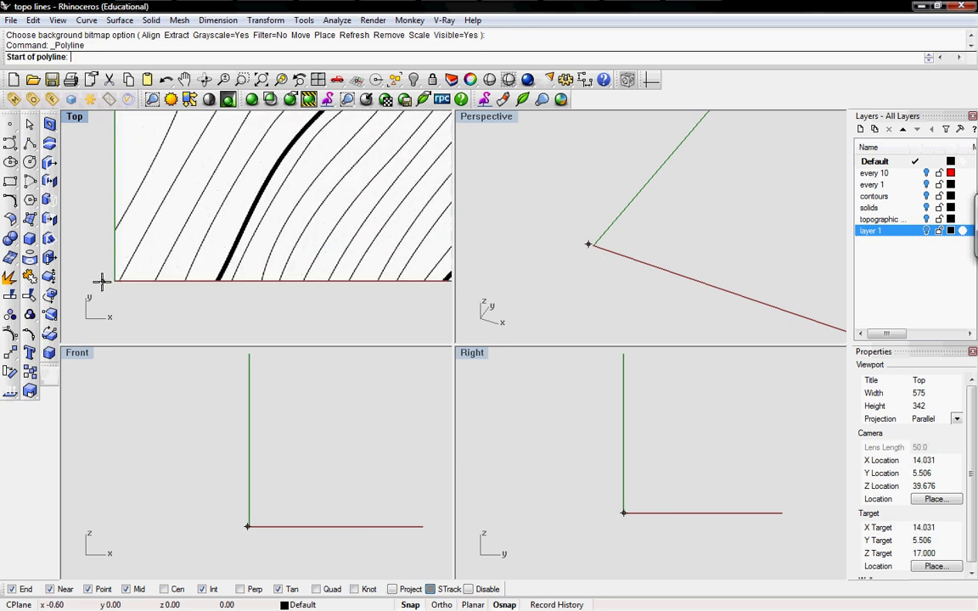
pyautogui.scroll(5, 123, 280)
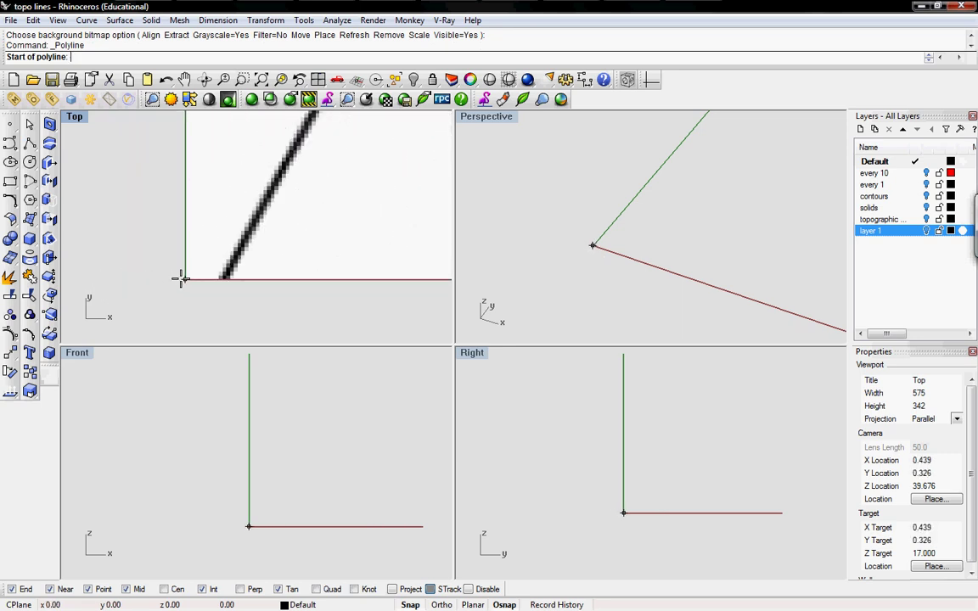
pyautogui.click(181, 278)
pyautogui.scroll(-5, 271, 280)
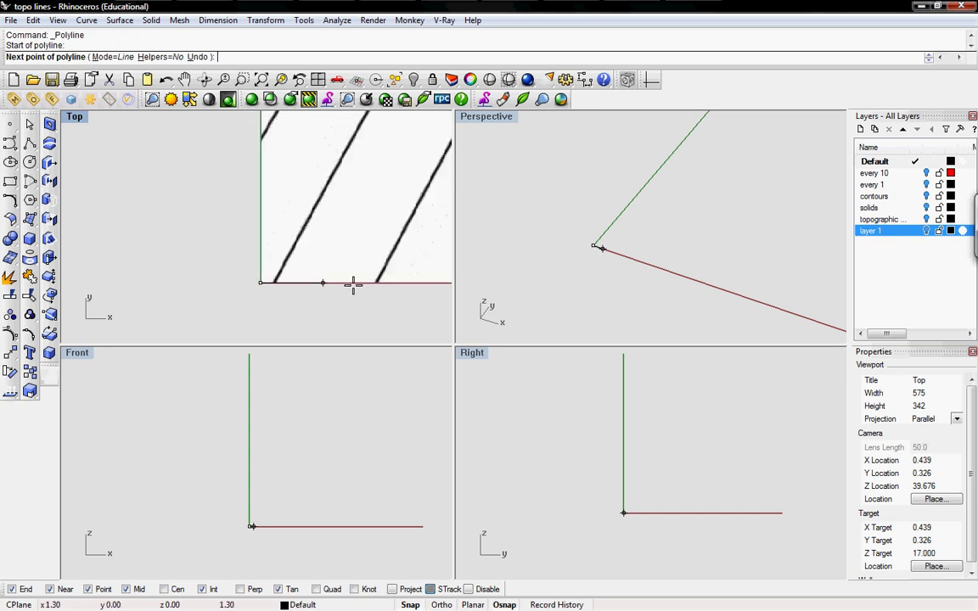
pyautogui.moveTo(354, 283); pyautogui.dragTo(64, 314, button='right')
pyautogui.scroll(-8, 247, 291)
pyautogui.scroll(-12, 263, 288)
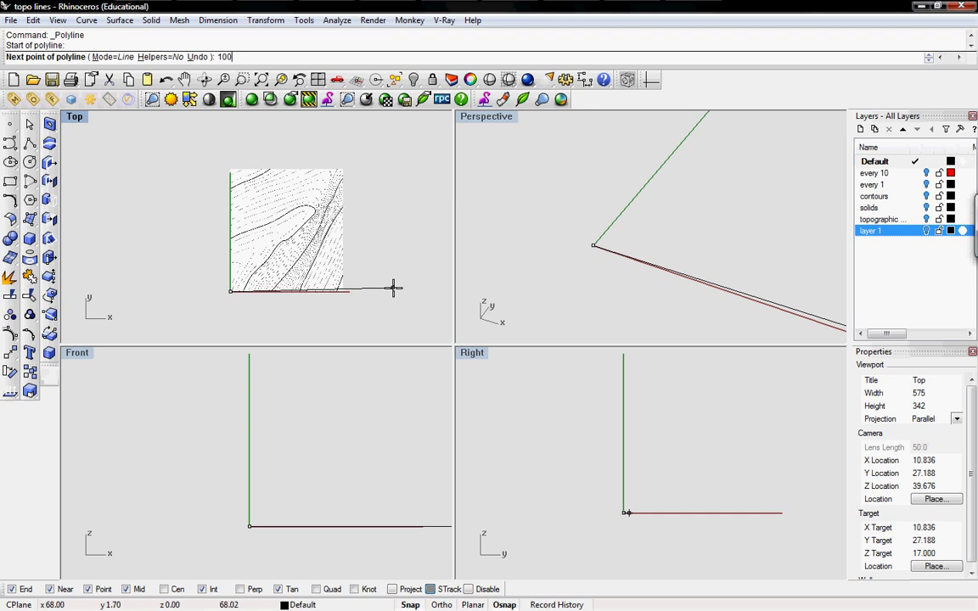
pyautogui.press('Return')
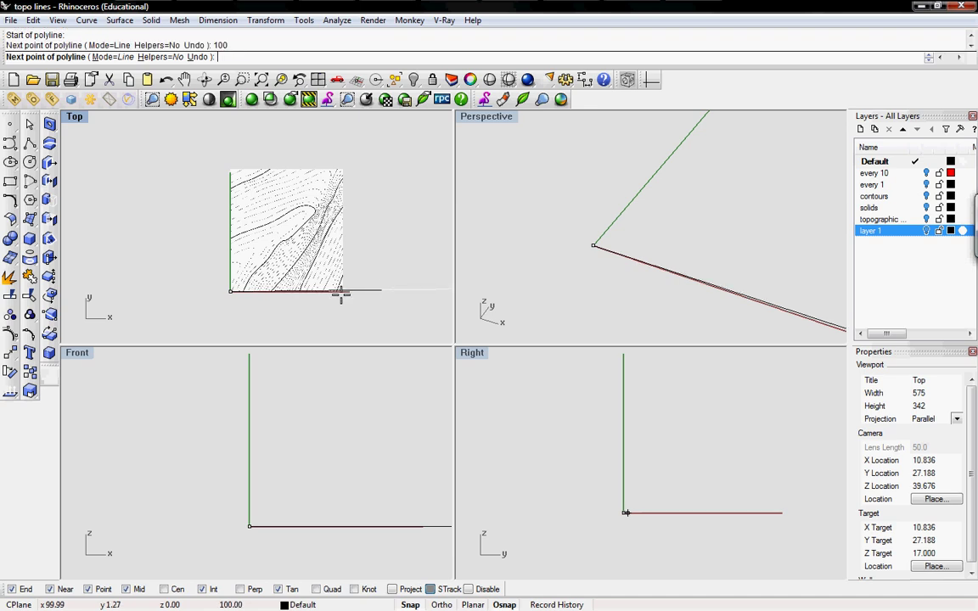
pyautogui.moveTo(340, 291); pyautogui.dragTo(288, 296, button='right')
pyautogui.click(394, 289)
pyautogui.click(394, 290)
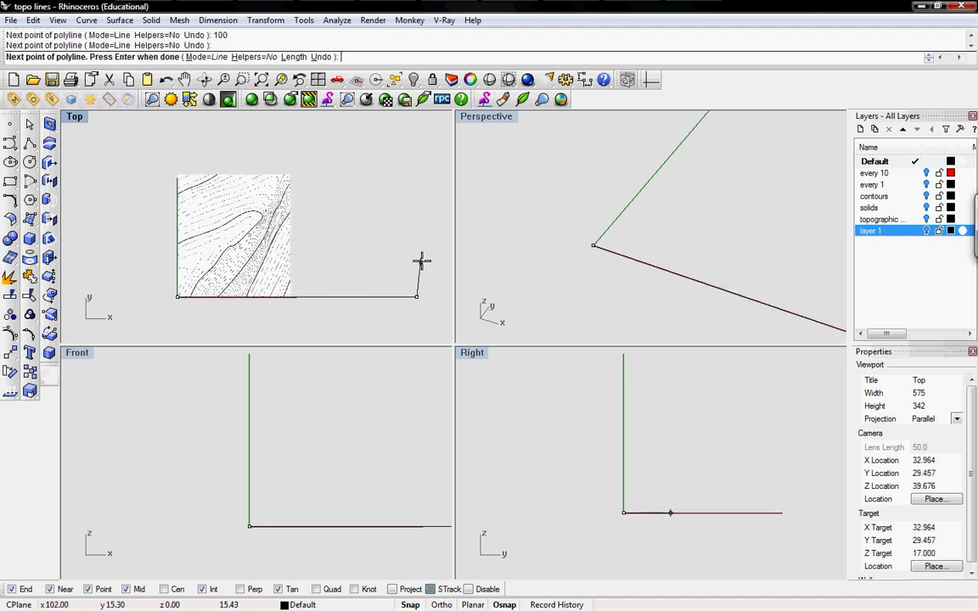
pyautogui.press('Return')
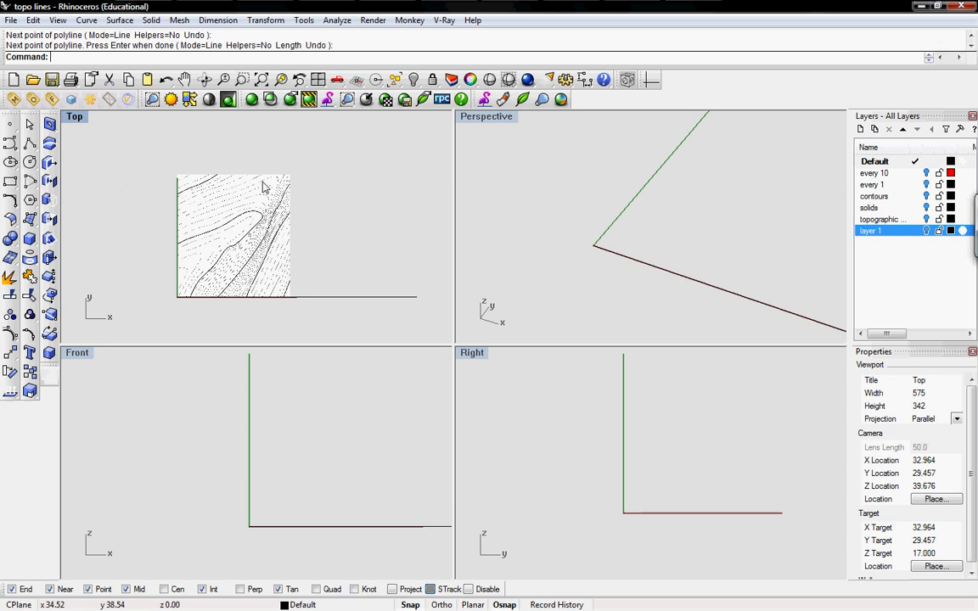
# Step: Scale the background bitmap in the Top viewport from the origin so its lower-right corner meets the end of the 100-foot line
pyautogui.click(75, 120)
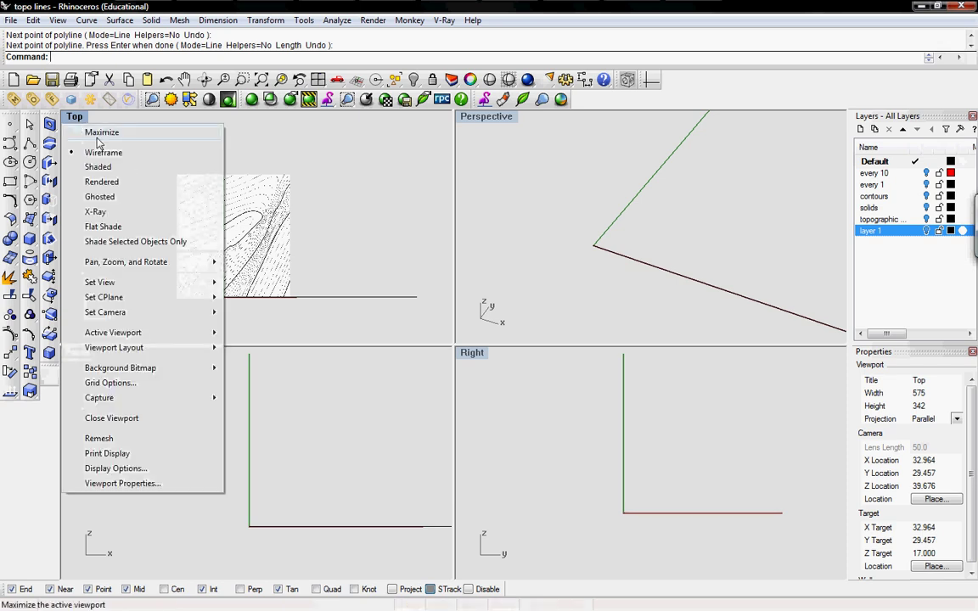
pyautogui.moveTo(185, 370)
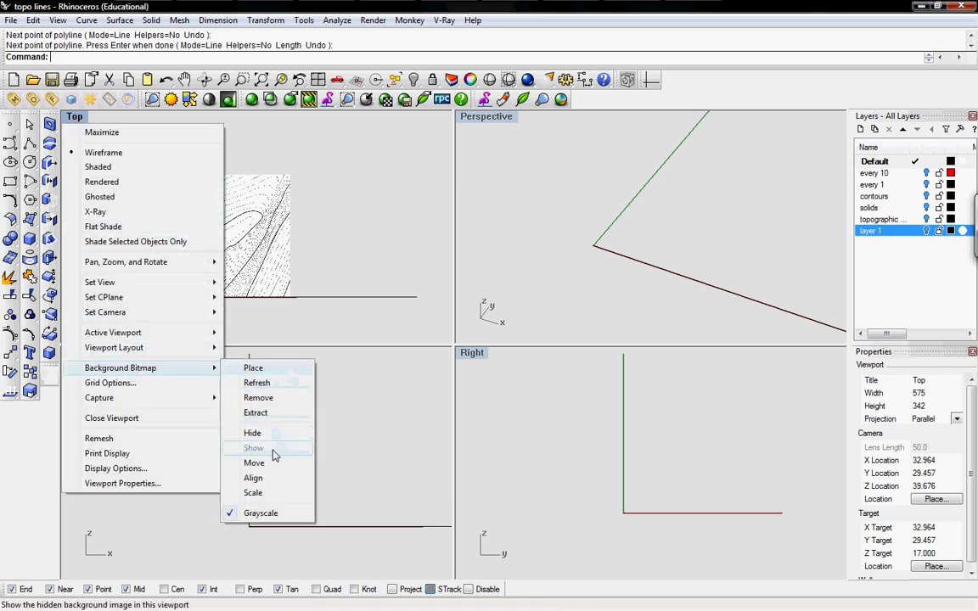
pyautogui.click(253, 493)
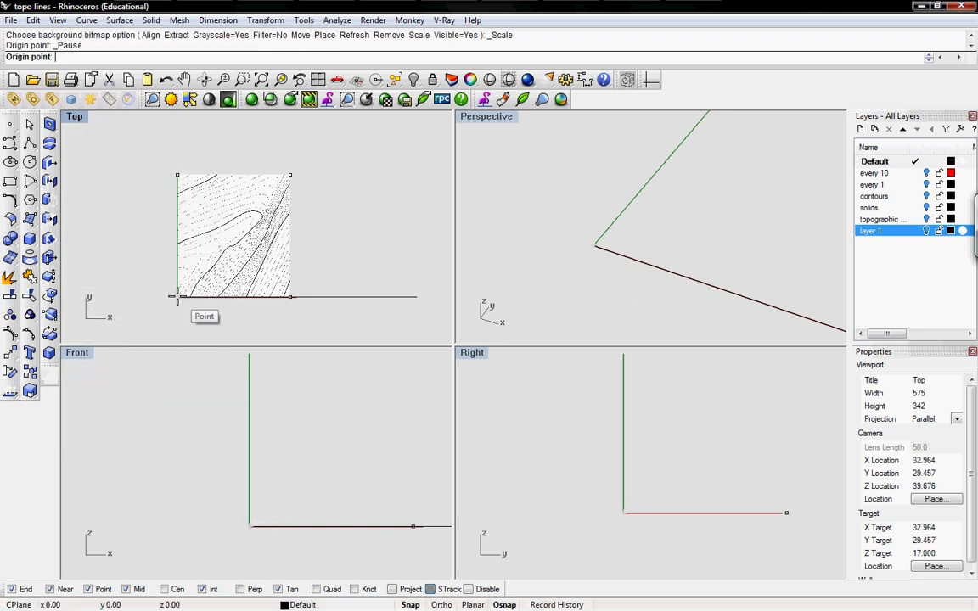
pyautogui.scroll(4, 176, 297)
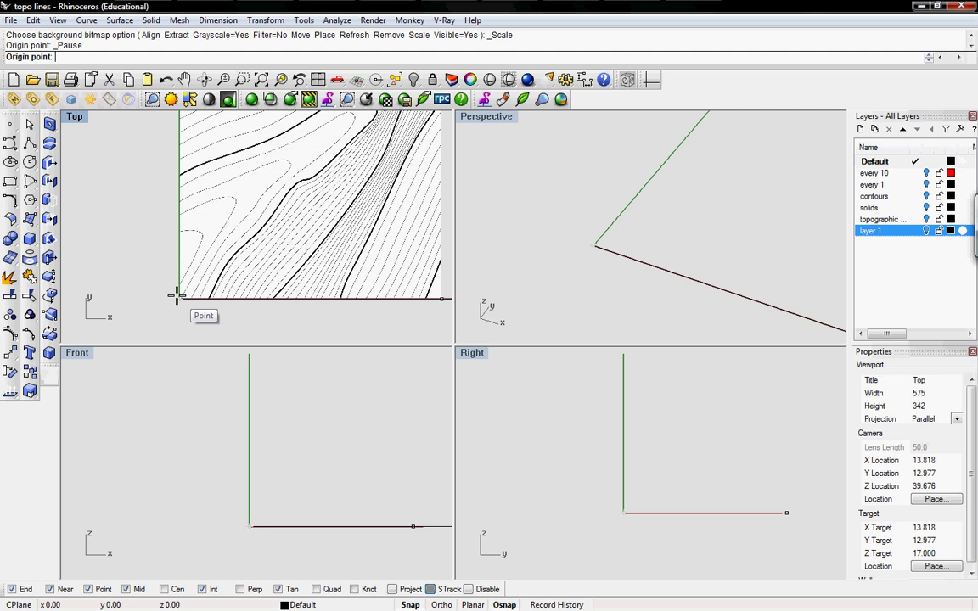
pyautogui.click(177, 297)
pyautogui.scroll(-3, 284, 291)
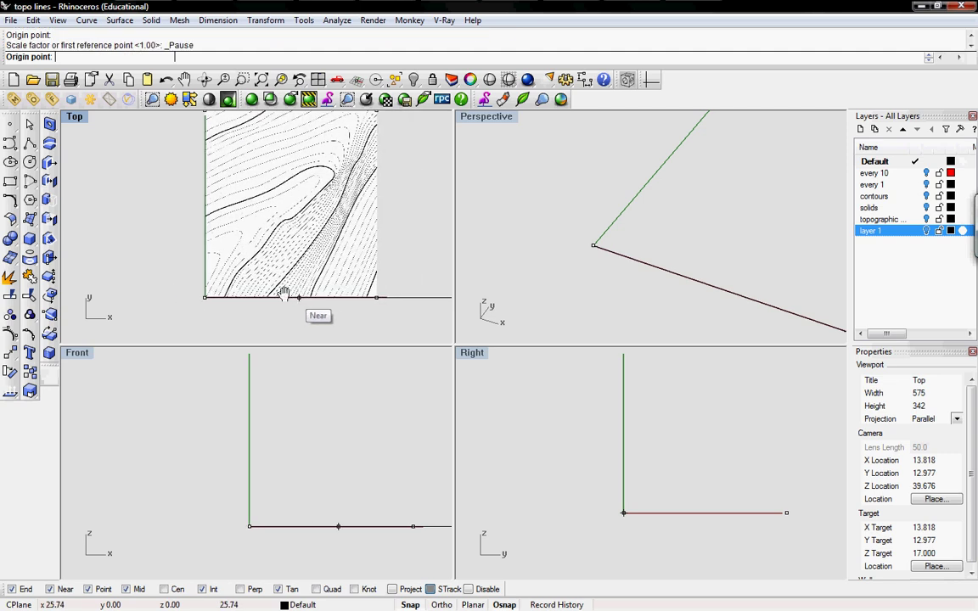
pyautogui.click(254, 292)
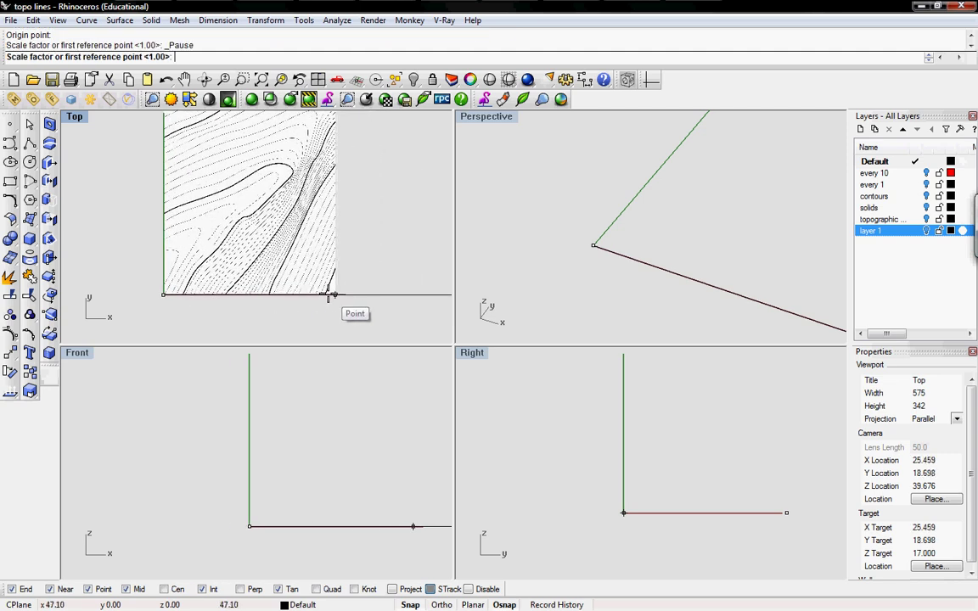
pyautogui.click(334, 293)
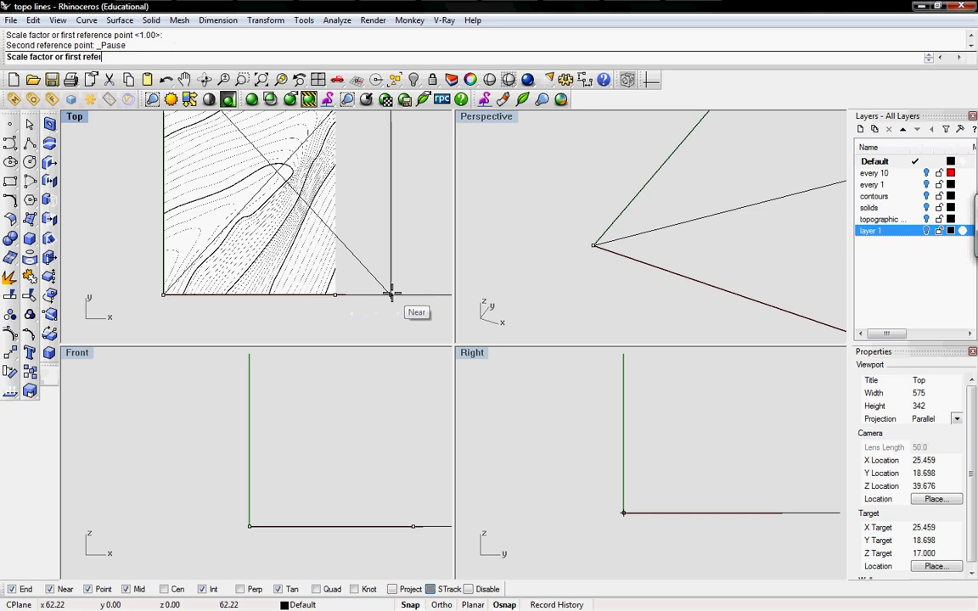
pyautogui.moveTo(312, 289); pyautogui.dragTo(304, 288, button='right')
pyautogui.scroll(-6, 307, 286)
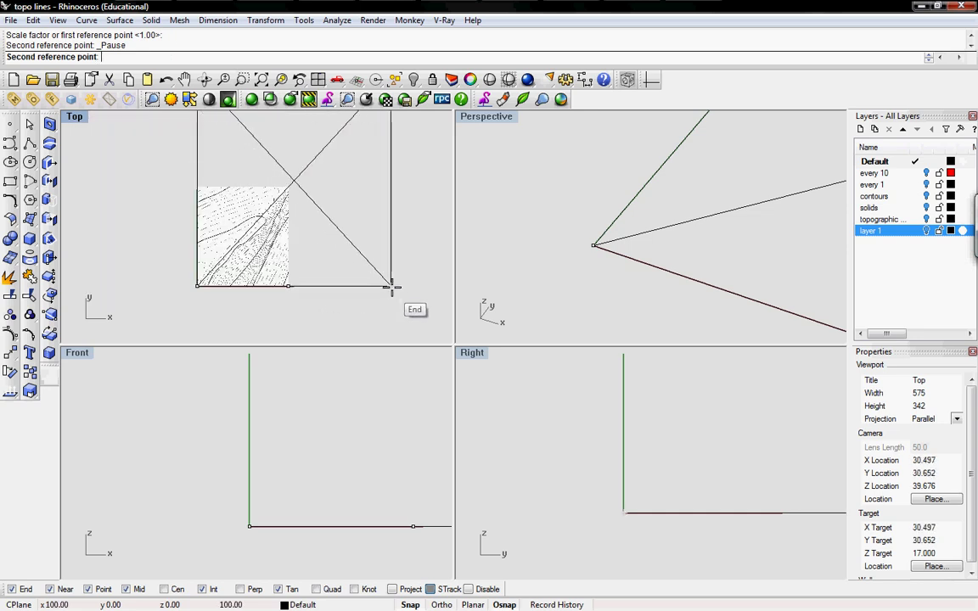
pyautogui.moveTo(386, 284); pyautogui.dragTo(372, 315, button='right')
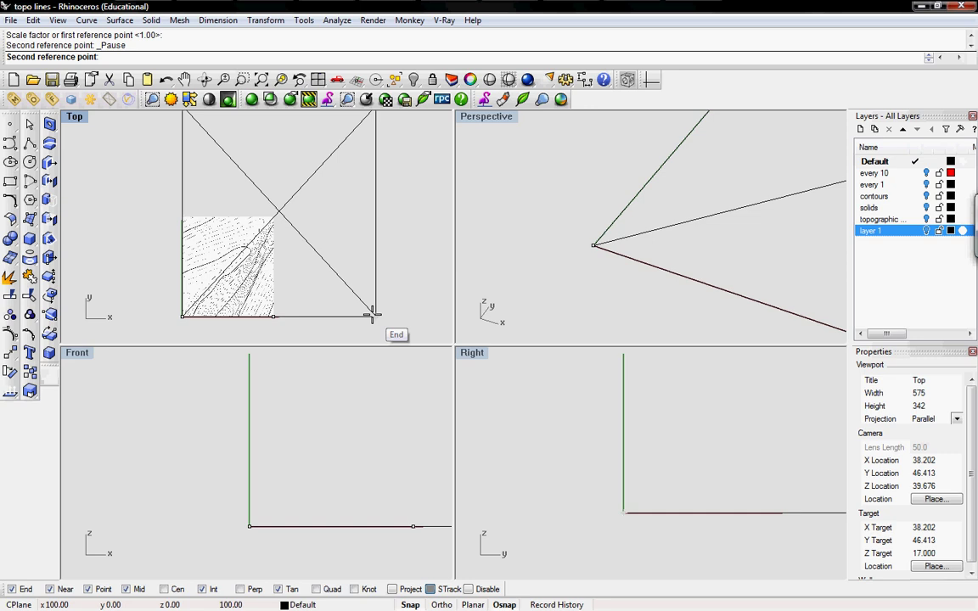
pyautogui.click(373, 315)
pyautogui.click(422, 268)
pyautogui.rightClick(424, 272)
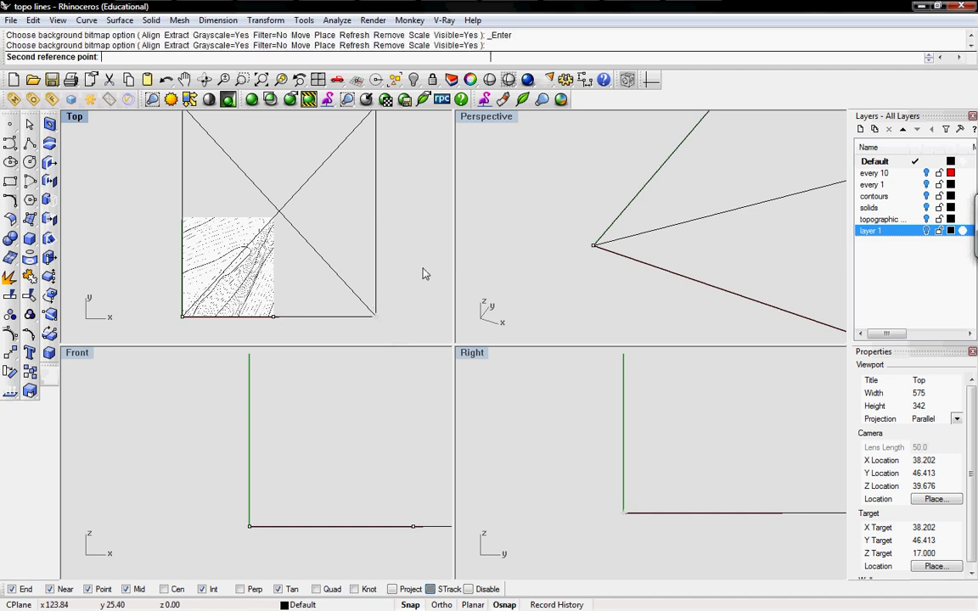
# Step: Delete the 100-foot reference line along the bottom edge of the map
pyautogui.moveTo(391, 289); pyautogui.dragTo(388, 274, button='right')
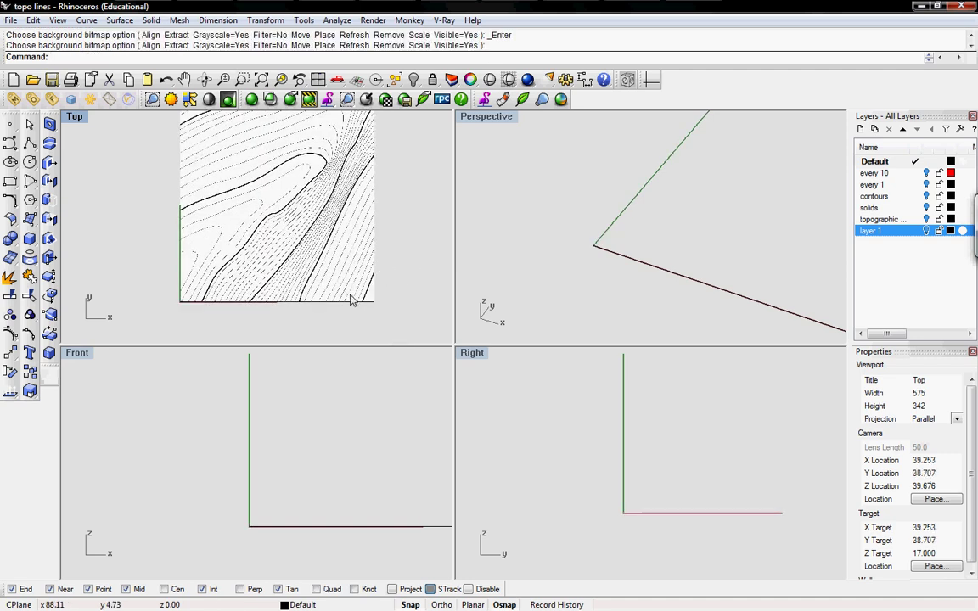
pyautogui.click(344, 303)
pyautogui.press('Delete')
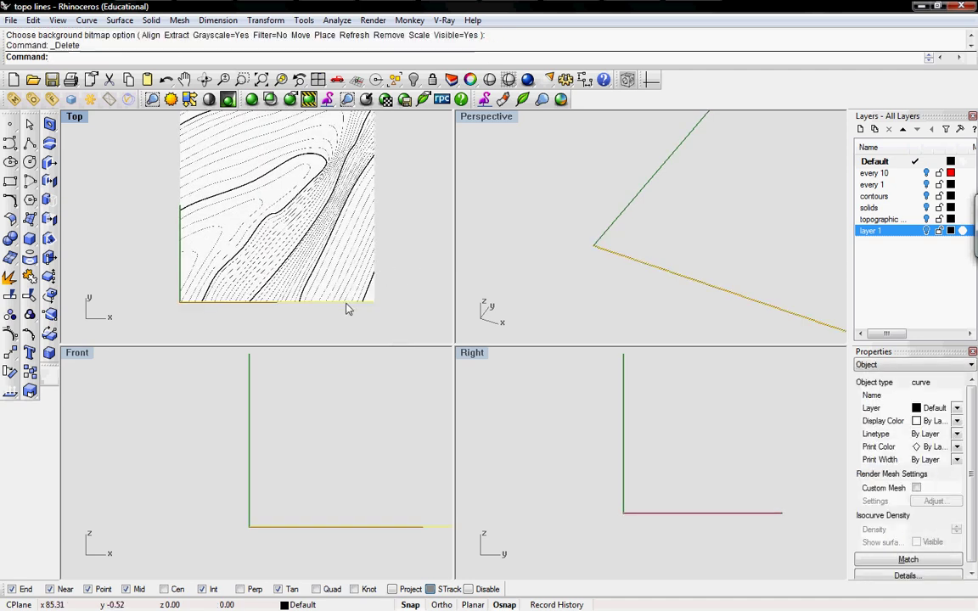
# Step: Trace the small contour near the map's lower-left corner with a degree 3 control-point curve starting and ending on the map's left edge
pyautogui.moveTo(355, 258); pyautogui.dragTo(318, 248, button='right')
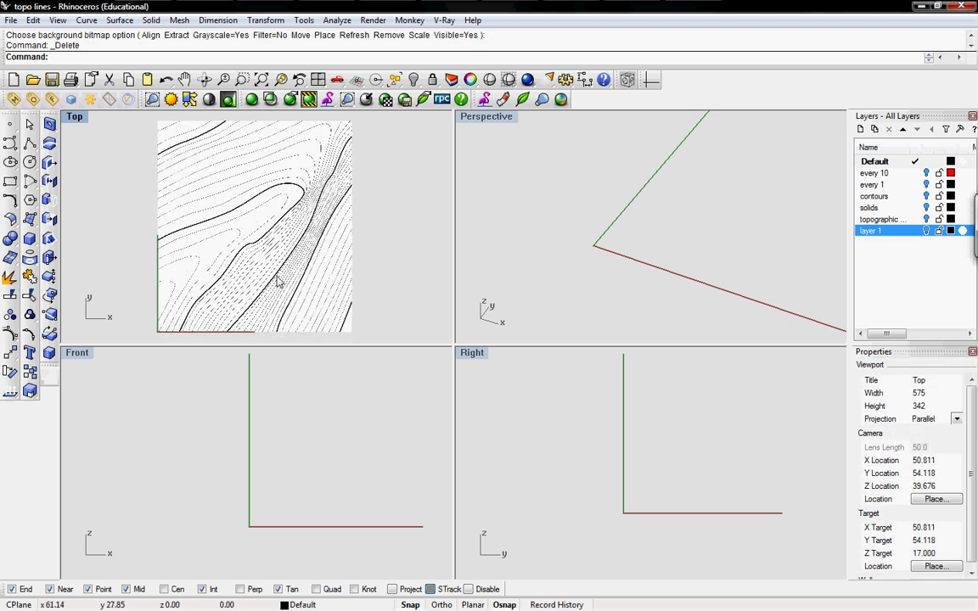
pyautogui.moveTo(278, 282); pyautogui.dragTo(242, 276, button='right')
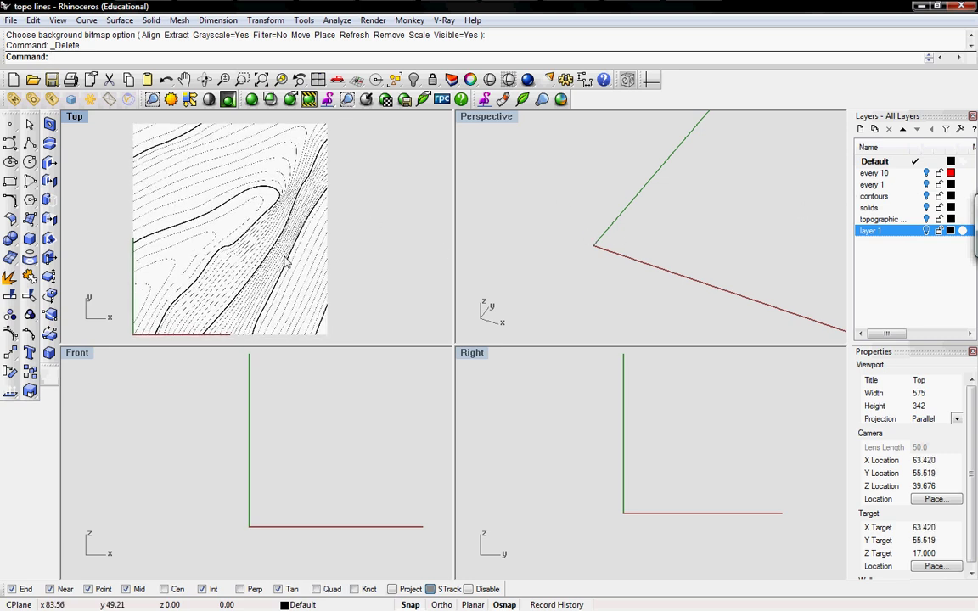
pyautogui.moveTo(119, 274); pyautogui.dragTo(248, 266, button='right')
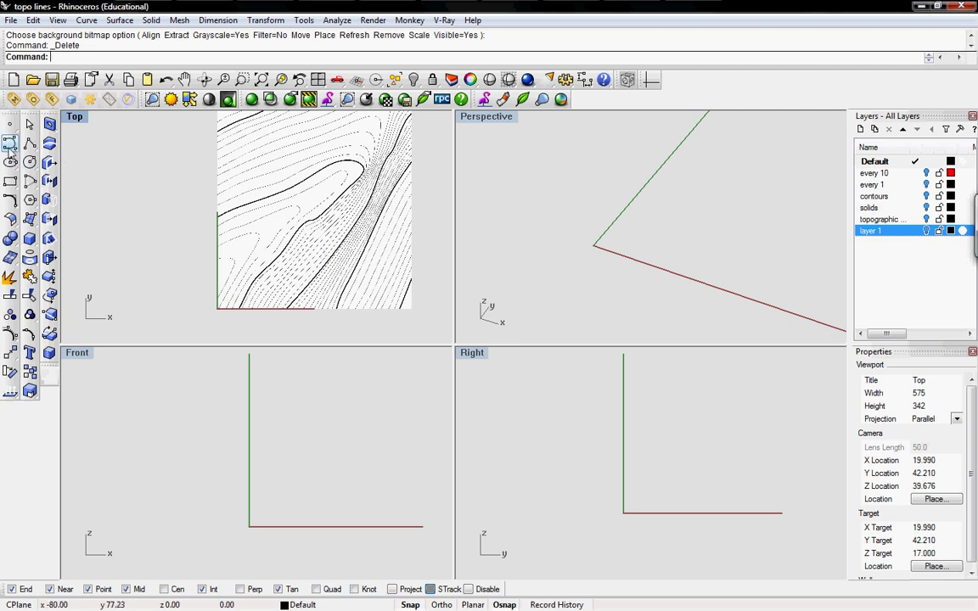
pyautogui.click(10, 145)
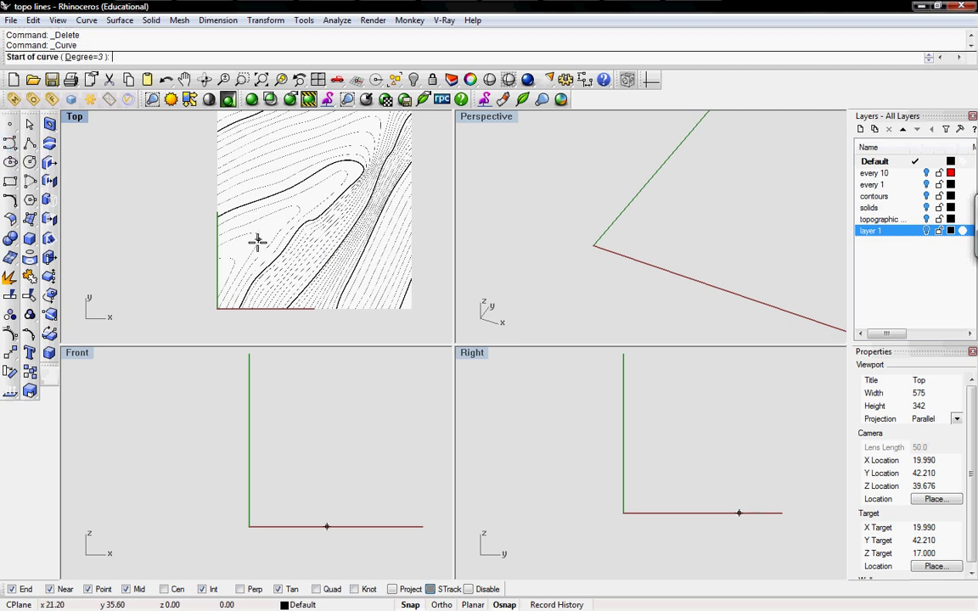
pyautogui.scroll(1, 230, 261)
pyautogui.scroll(3, 230, 261)
pyautogui.moveTo(225, 253); pyautogui.dragTo(218, 153, button='right')
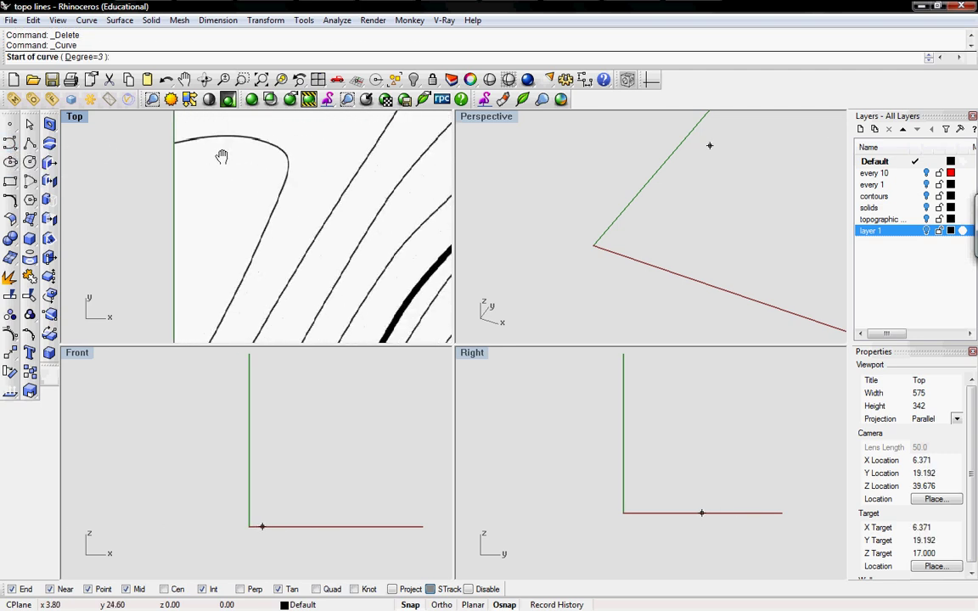
pyautogui.click(171, 145)
pyautogui.click(215, 137)
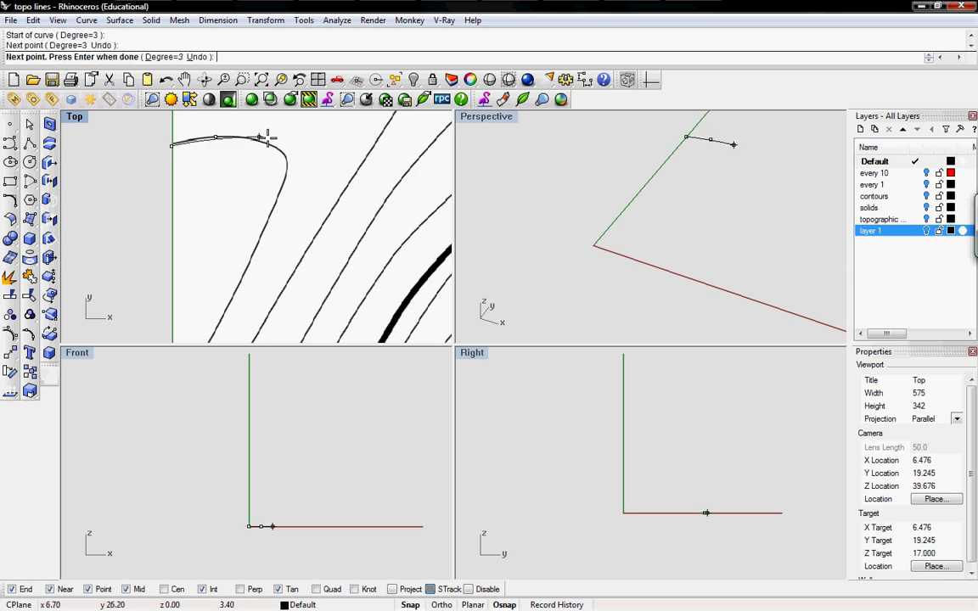
pyautogui.click(268, 138)
pyautogui.click(281, 153)
pyautogui.click(276, 206)
pyautogui.moveTo(277, 208); pyautogui.dragTo(292, 129, button='right')
pyautogui.click(267, 176)
pyautogui.click(239, 222)
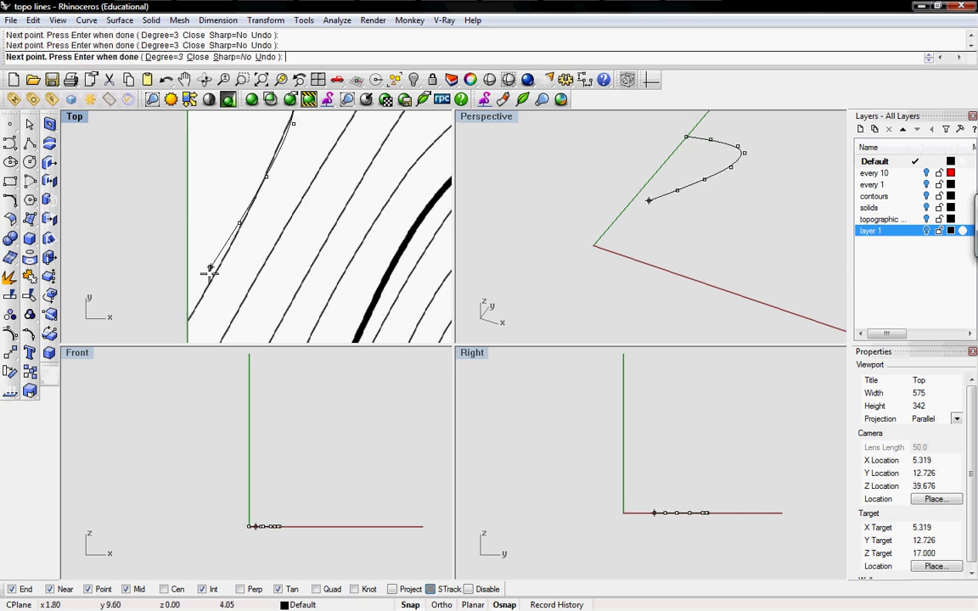
pyautogui.click(208, 285)
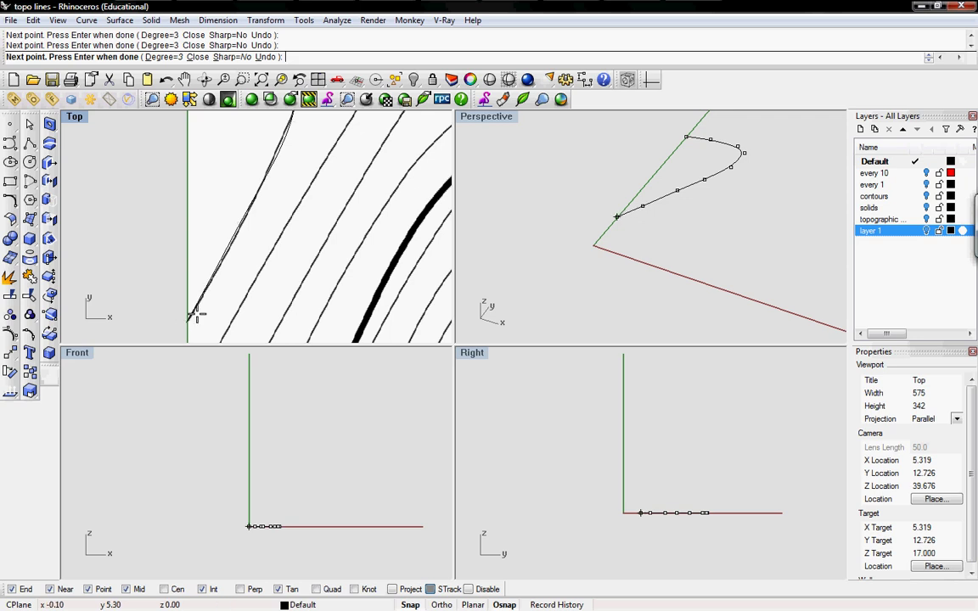
pyautogui.click(187, 321)
pyautogui.rightClick(197, 314)
# Step: Draw a polyline from the traced curve's lower end around all four map corners to the curve's upper end
pyautogui.scroll(-5, 251, 262)
pyautogui.moveTo(251, 246); pyautogui.dragTo(186, 238, button='right')
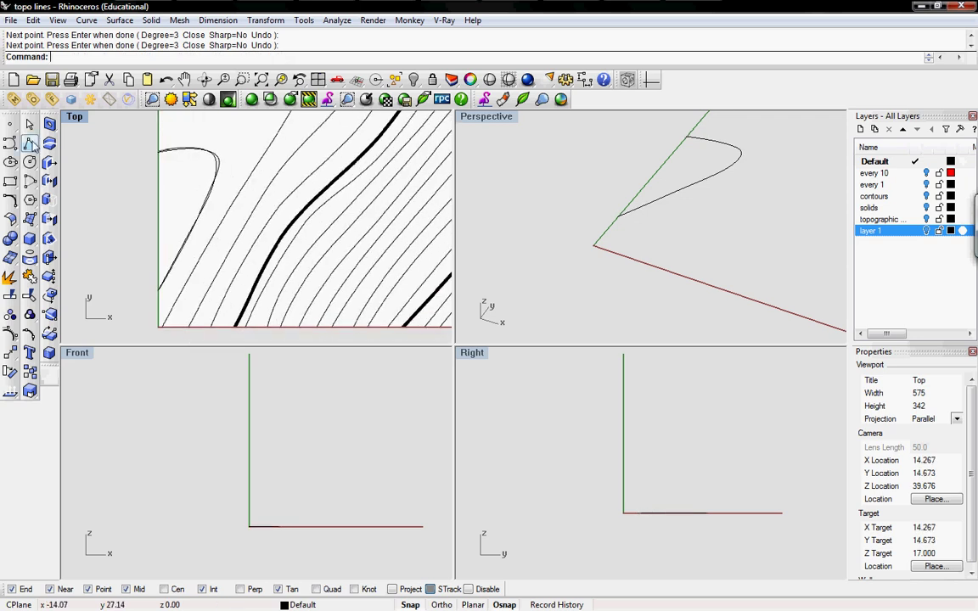
pyautogui.click(30, 144)
pyautogui.moveTo(225, 307); pyautogui.dragTo(142, 267, button='right')
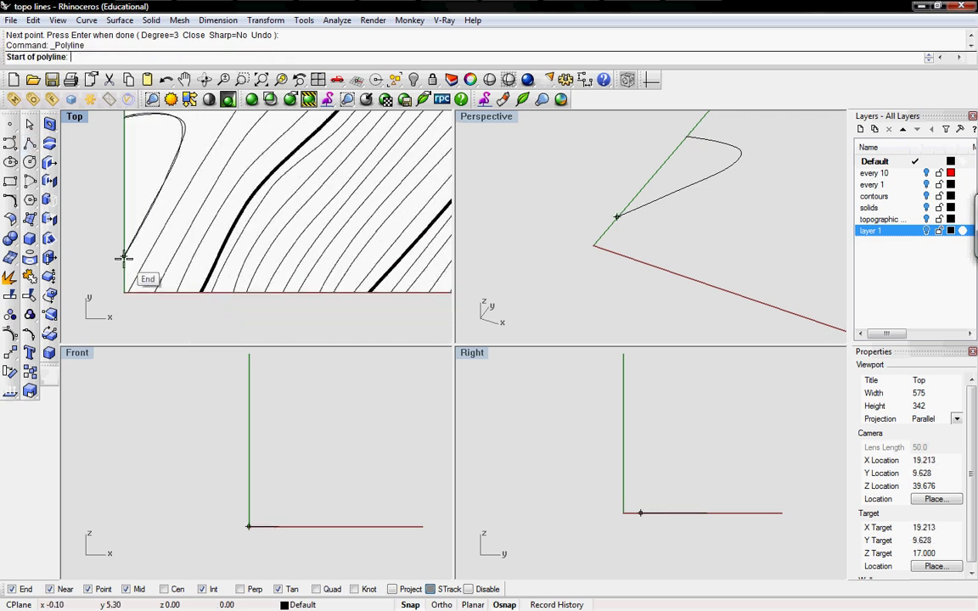
pyautogui.click(124, 258)
pyautogui.click(124, 292)
pyautogui.moveTo(343, 291); pyautogui.dragTo(259, 297, button='right')
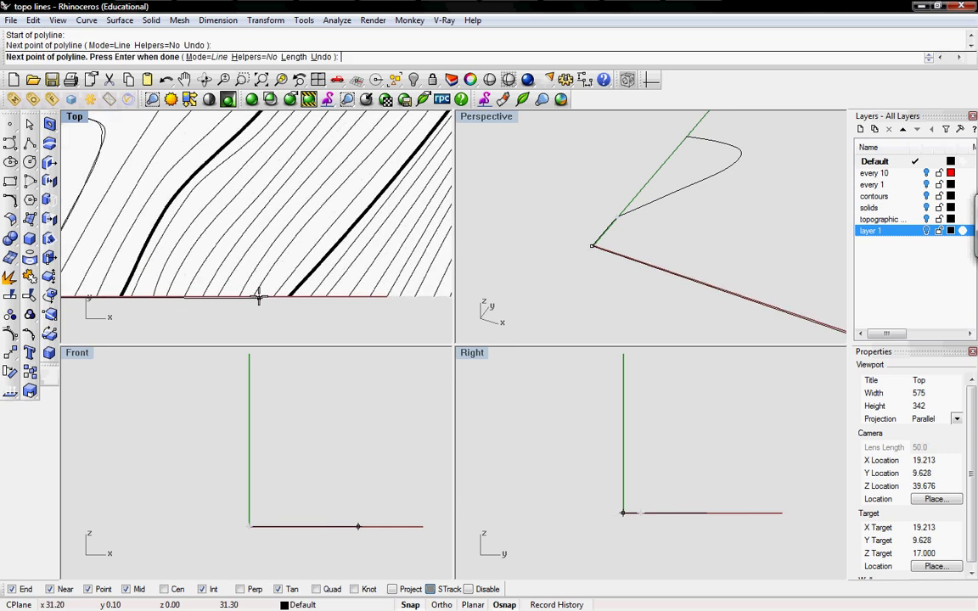
pyautogui.scroll(-5, 259, 296)
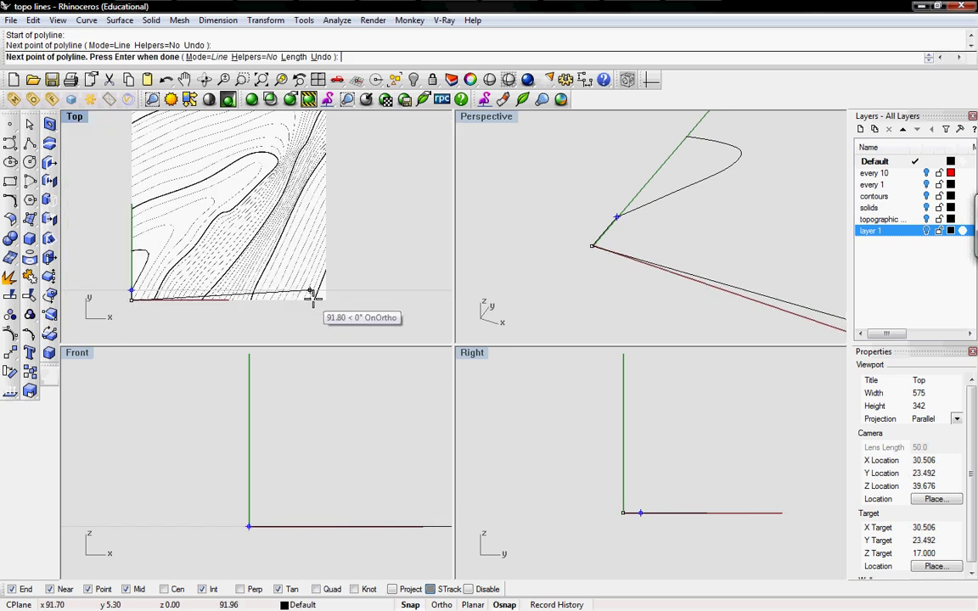
pyautogui.click(324, 299)
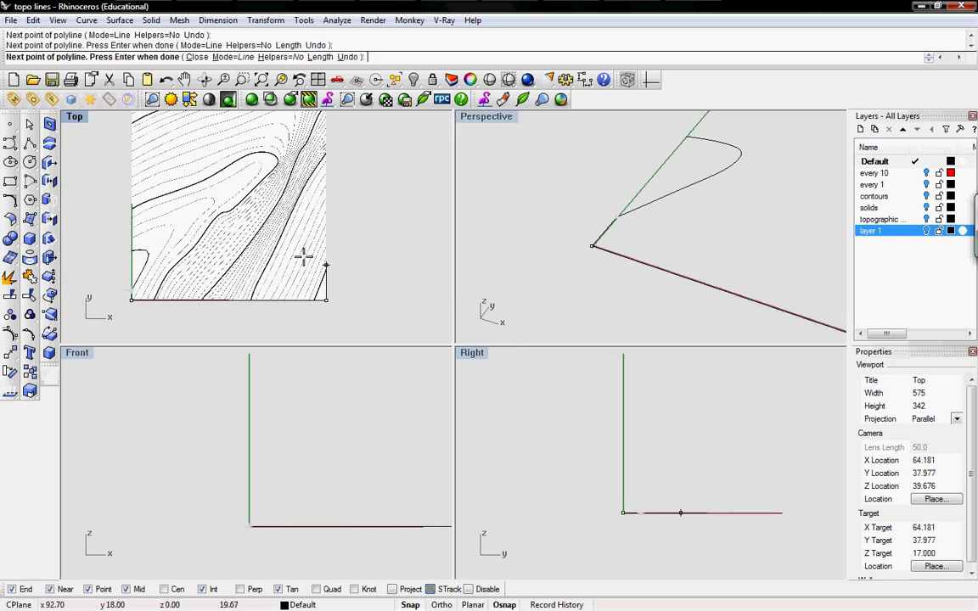
pyautogui.moveTo(303, 257); pyautogui.dragTo(309, 336, button='right')
pyautogui.click(332, 169)
pyautogui.click(138, 167)
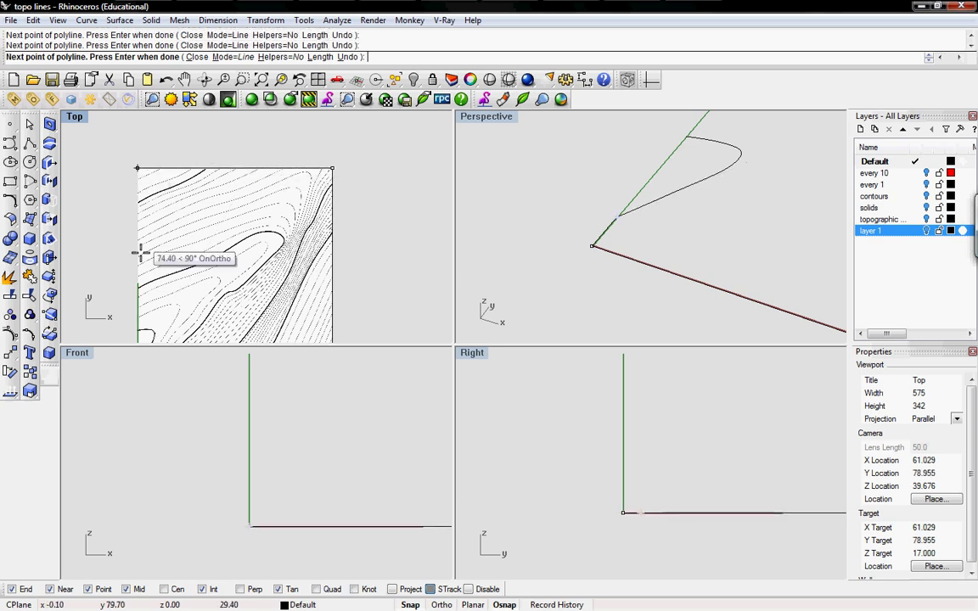
pyautogui.moveTo(136, 286); pyautogui.dragTo(157, 175, button='right')
pyautogui.click(160, 219)
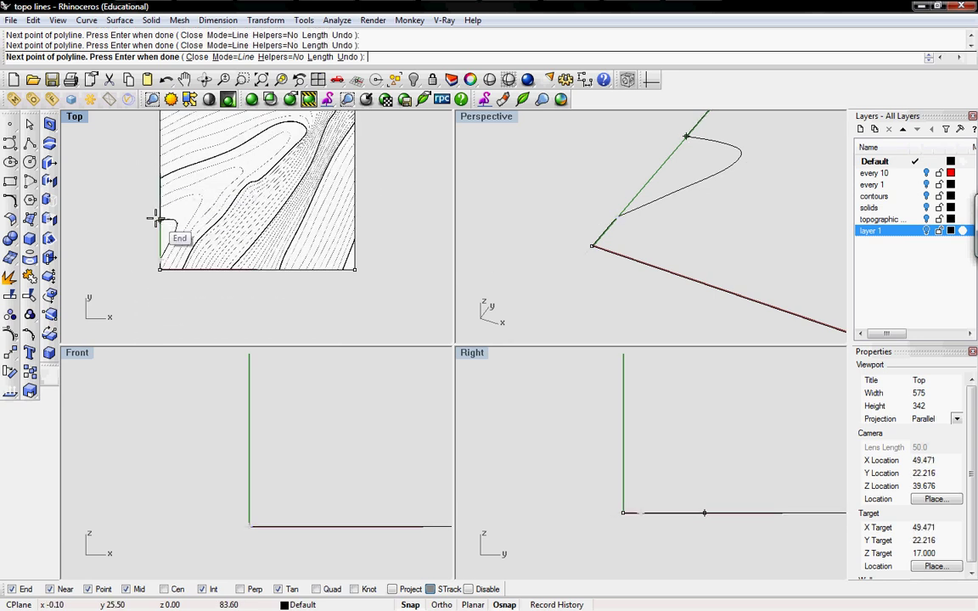
pyautogui.press('Return')
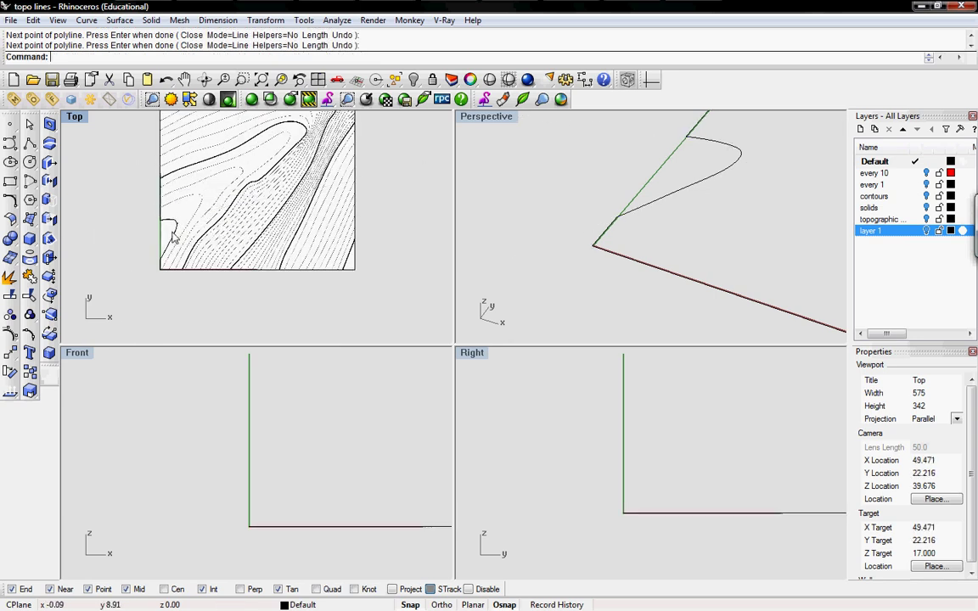
# Step: Join the traced contour curve and the border polyline into one closed curve
pyautogui.click(168, 221)
pyautogui.keyDown('shift'); pyautogui.click(161, 201); pyautogui.keyUp('shift')
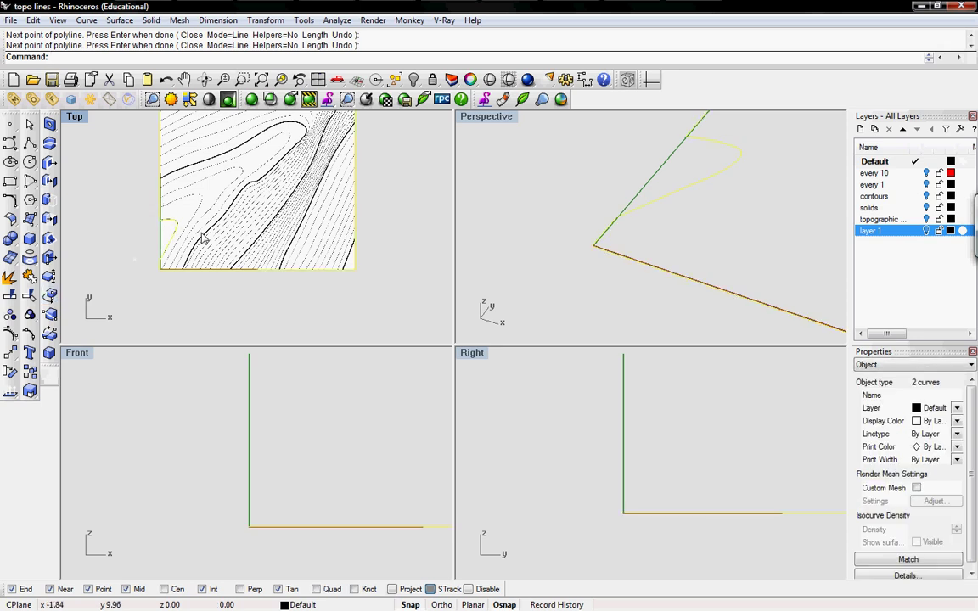
pyautogui.click(29, 277)
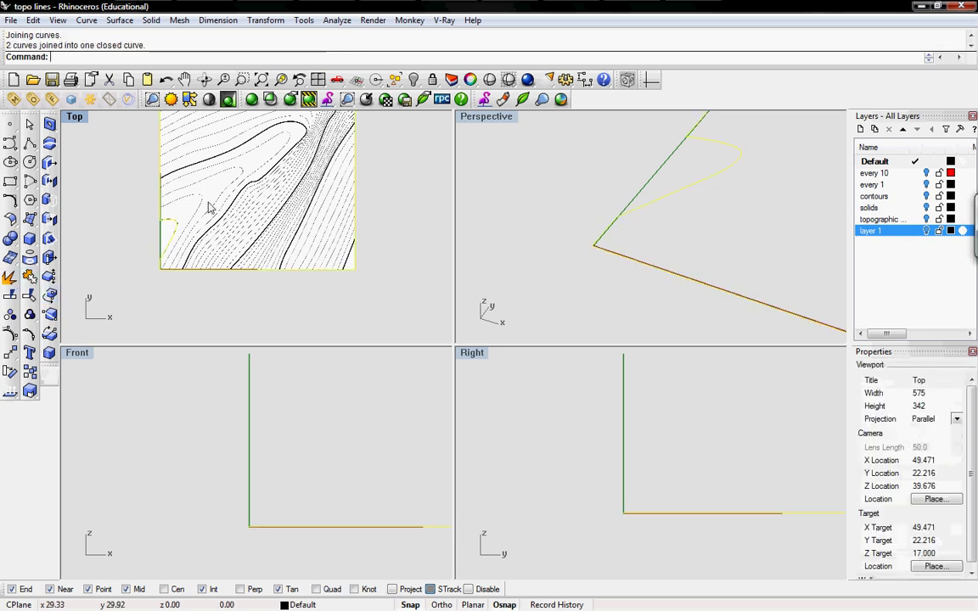
pyautogui.click(144, 209)
# Step: Delete the joined contour and border curve
pyautogui.scroll(3, 176, 231)
pyautogui.moveTo(196, 227); pyautogui.dragTo(240, 241, button='right')
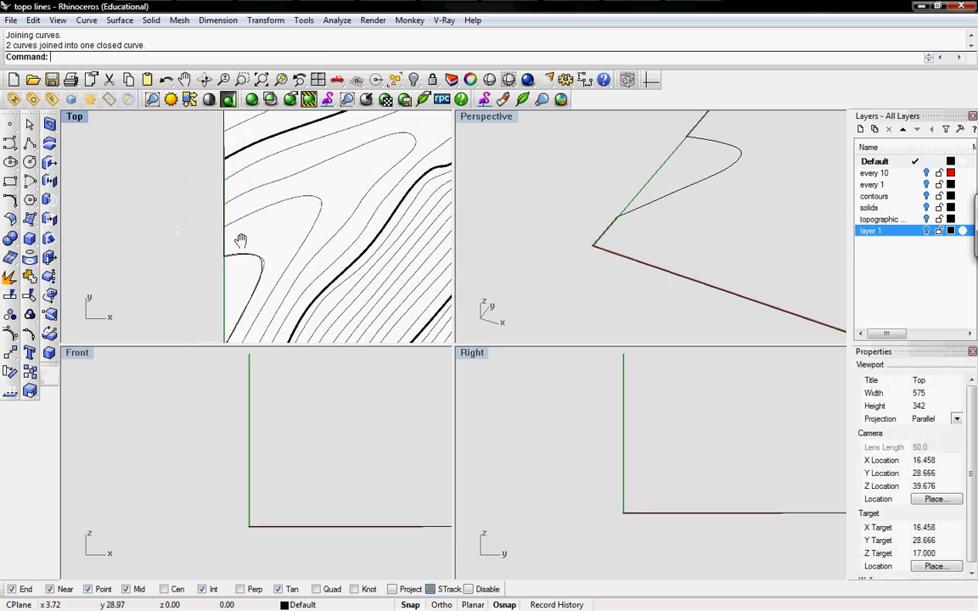
pyautogui.scroll(-2, 275, 208)
pyautogui.click(255, 234)
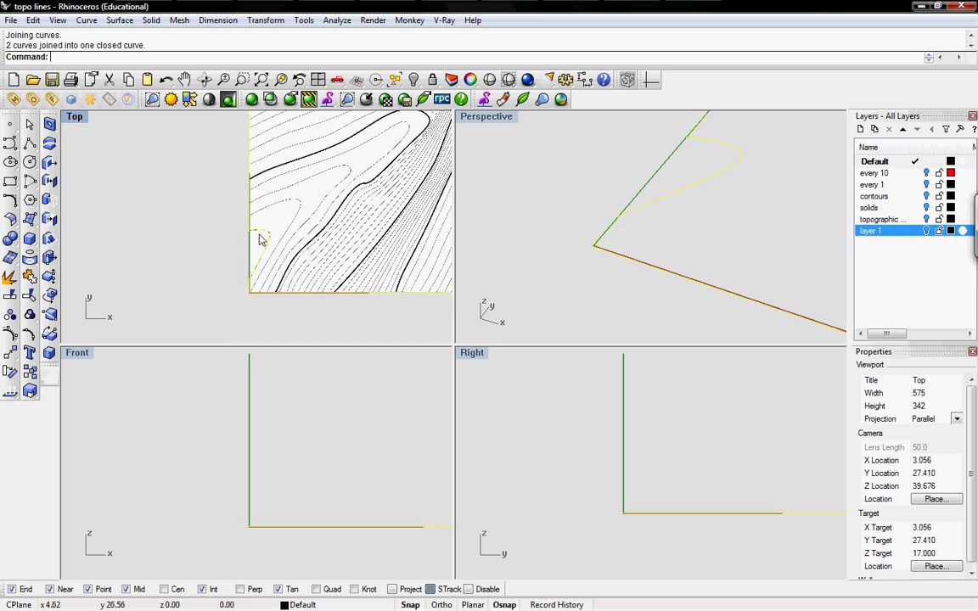
pyautogui.moveTo(371, 220); pyautogui.dragTo(251, 262, button='right')
pyautogui.press('Delete')
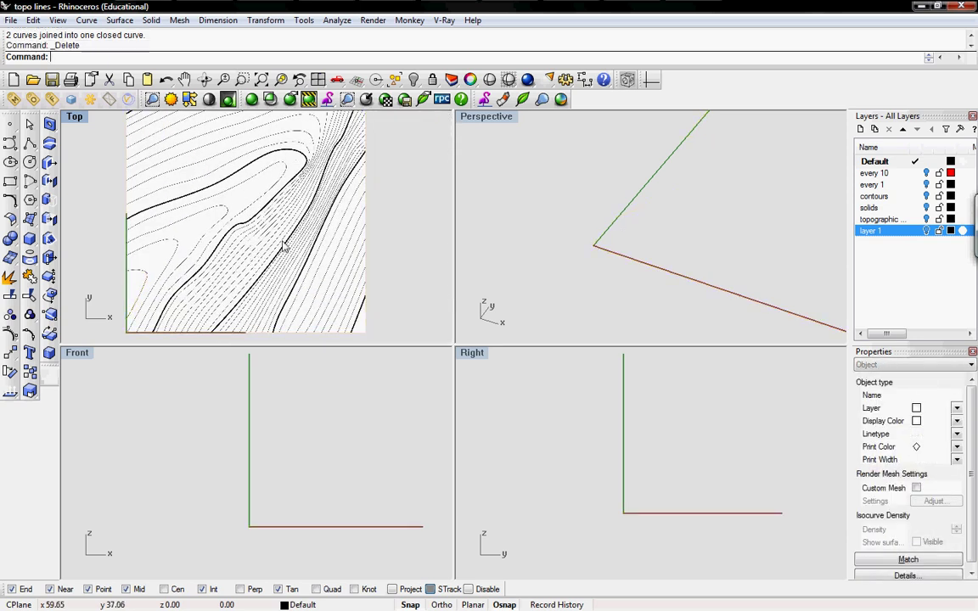
# Step: Turn on the contours layer and bring the whole set of contour lines into view in the Top and Perspective viewports
pyautogui.click(927, 196)
pyautogui.moveTo(224, 186); pyautogui.dragTo(211, 219, button='right')
pyautogui.scroll(-4, 223, 204)
pyautogui.scroll(2, 222, 205)
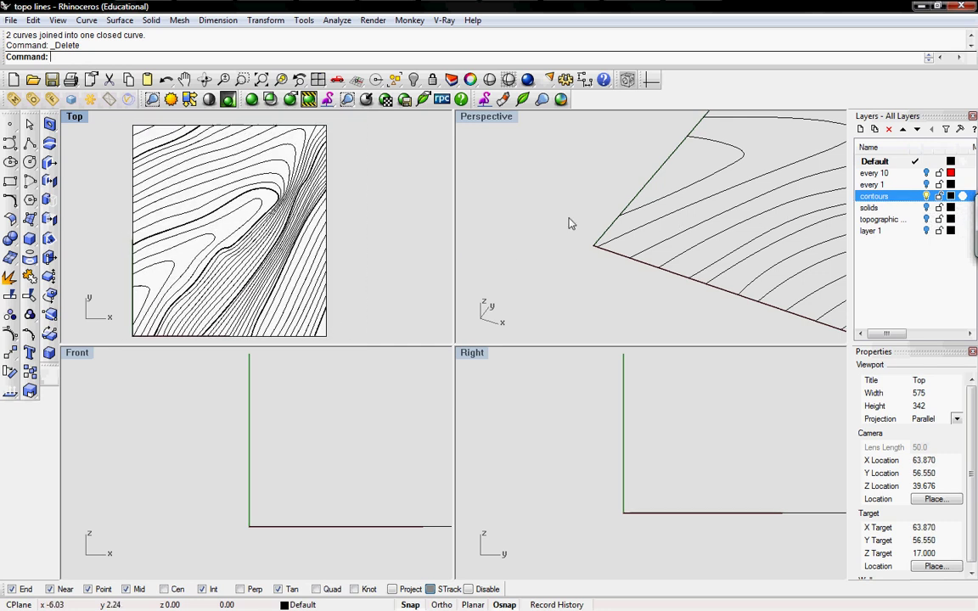
pyautogui.moveTo(616, 236); pyautogui.dragTo(560, 260, button='right')
pyautogui.scroll(-10, 611, 255)
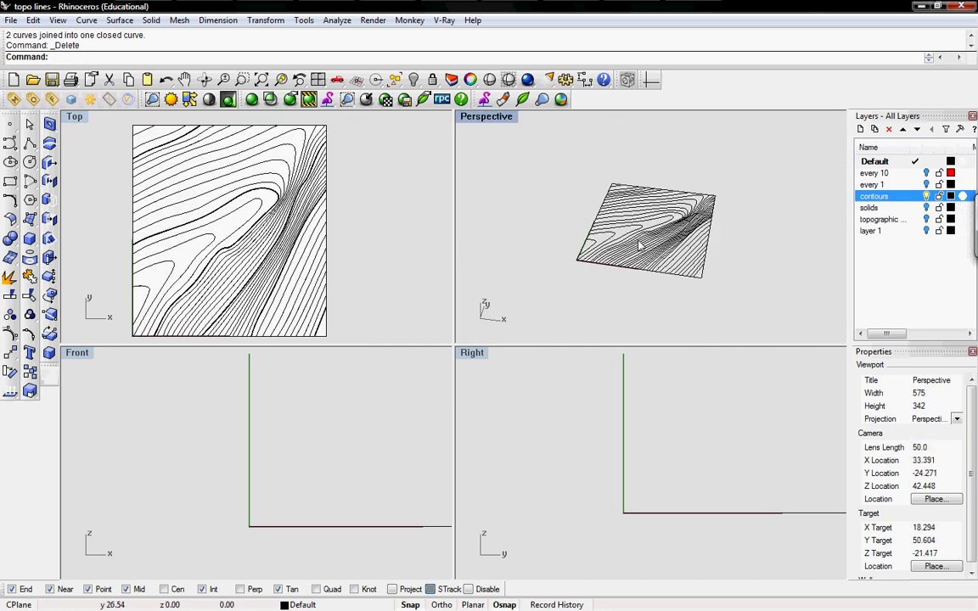
# Step: Hide the background bitmap in the Top viewport so only the contour curves are displayed
pyautogui.scroll(5, 647, 240)
pyautogui.click(74, 118)
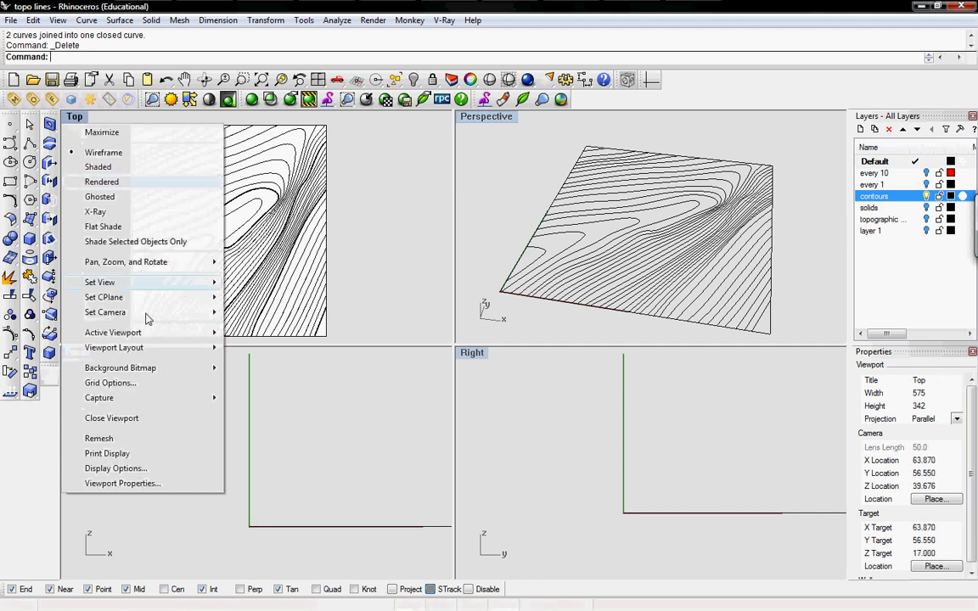
pyautogui.moveTo(136, 369)
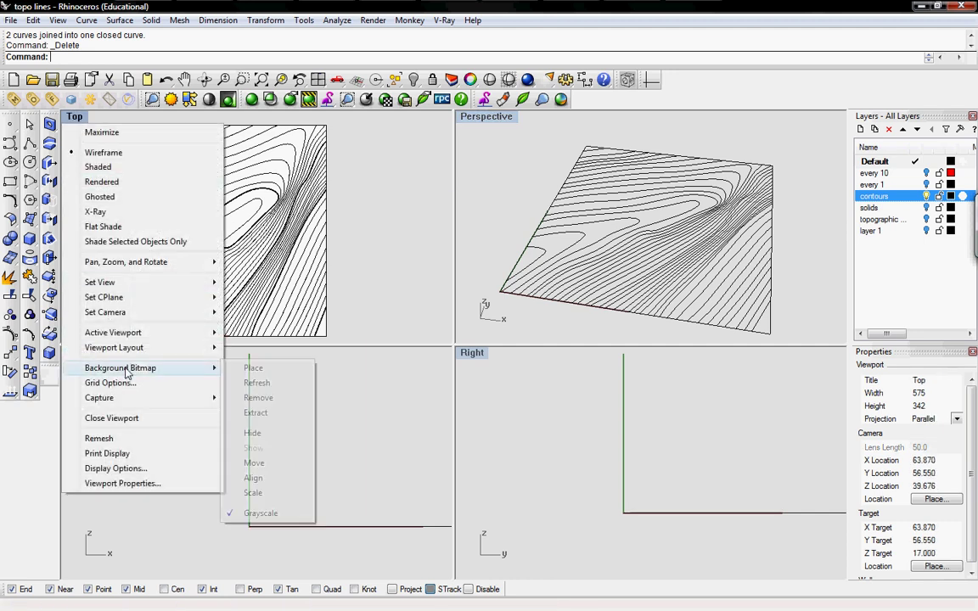
pyautogui.click(252, 433)
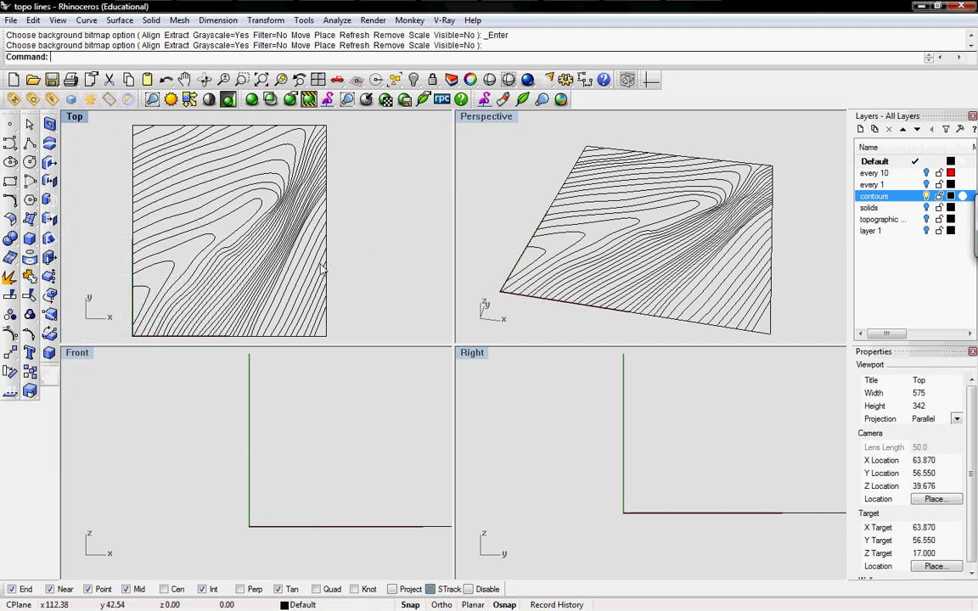
# Step: Select several contour curves in turn to examine how each one closes along the map border
pyautogui.moveTo(164, 304); pyautogui.dragTo(168, 306, button='right')
pyautogui.click(157, 265)
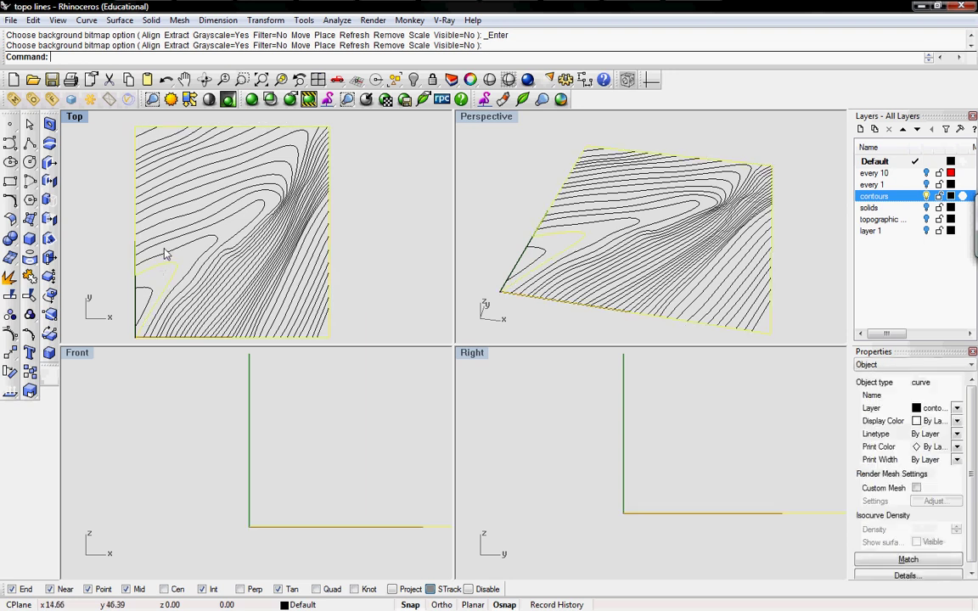
pyautogui.click(166, 234)
pyautogui.click(168, 176)
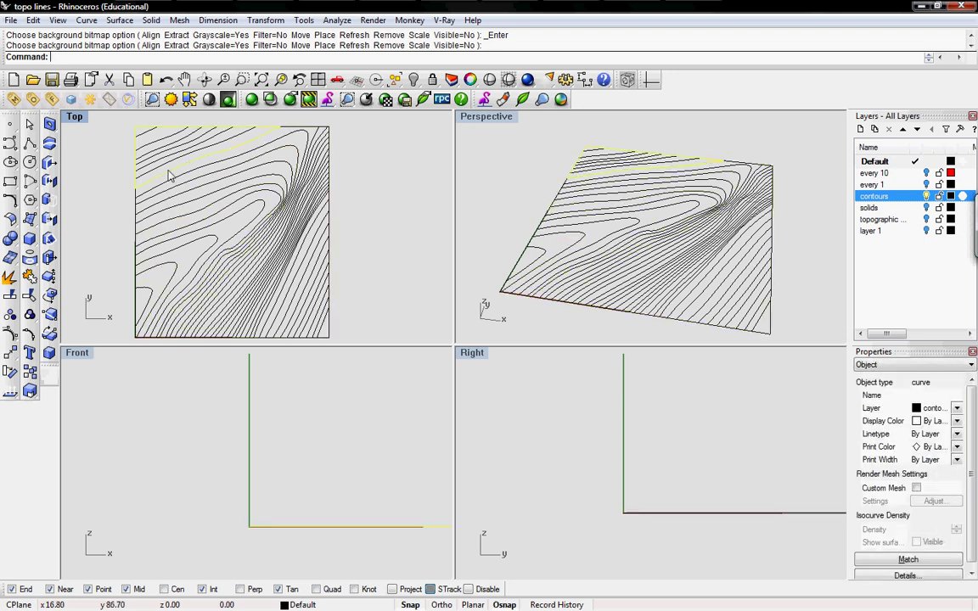
# Step: Extrude the closed contour curve nearest the map's lower-left corner a distance of 1 as a capped solid
pyautogui.moveTo(194, 313); pyautogui.dragTo(203, 286, button='right')
pyautogui.moveTo(514, 246); pyautogui.dragTo(583, 247, button='right')
pyautogui.click(623, 299)
pyautogui.click(601, 292)
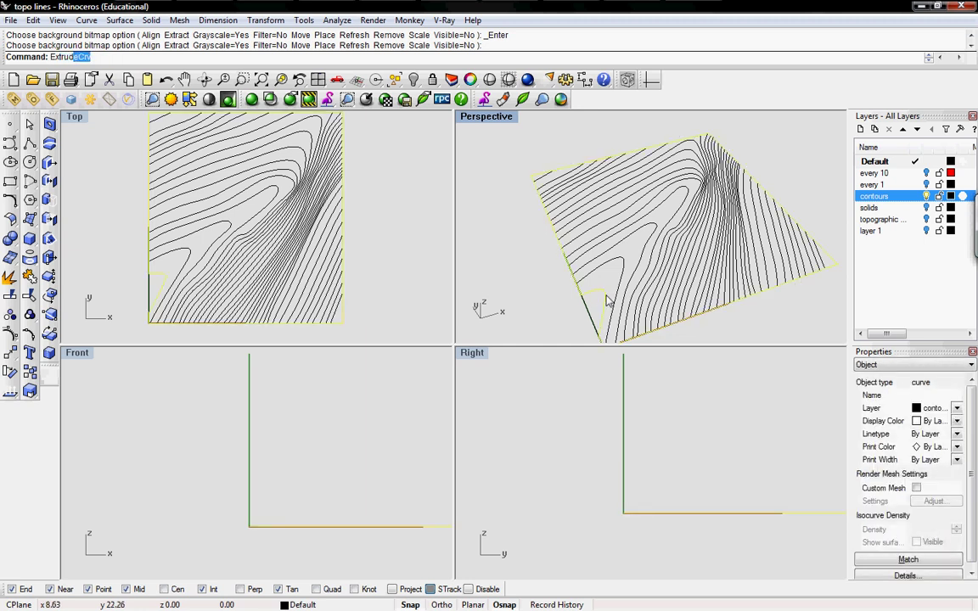
pyautogui.write('Extrude')
pyautogui.press('Return')
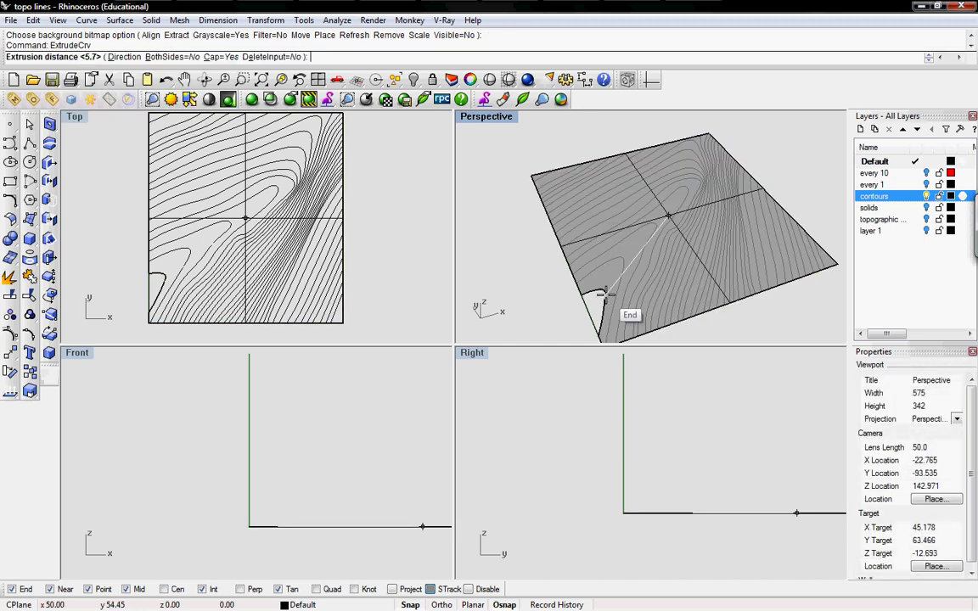
pyautogui.press('Return')
pyautogui.scroll(2, 606, 297)
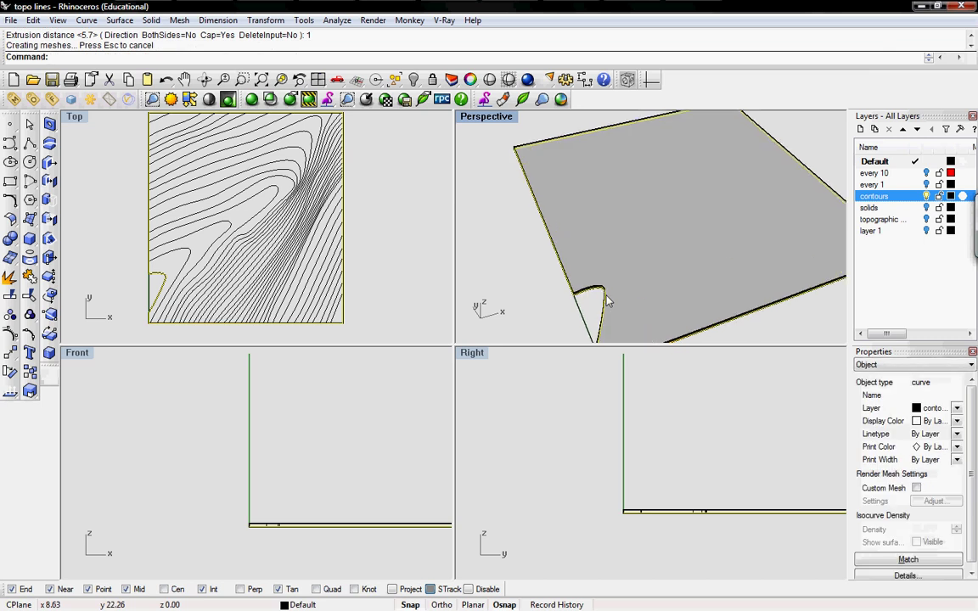
# Step: Extrude the second closed contour curve from the lower-left corner a distance of 2 as a capped solid
pyautogui.click(173, 250)
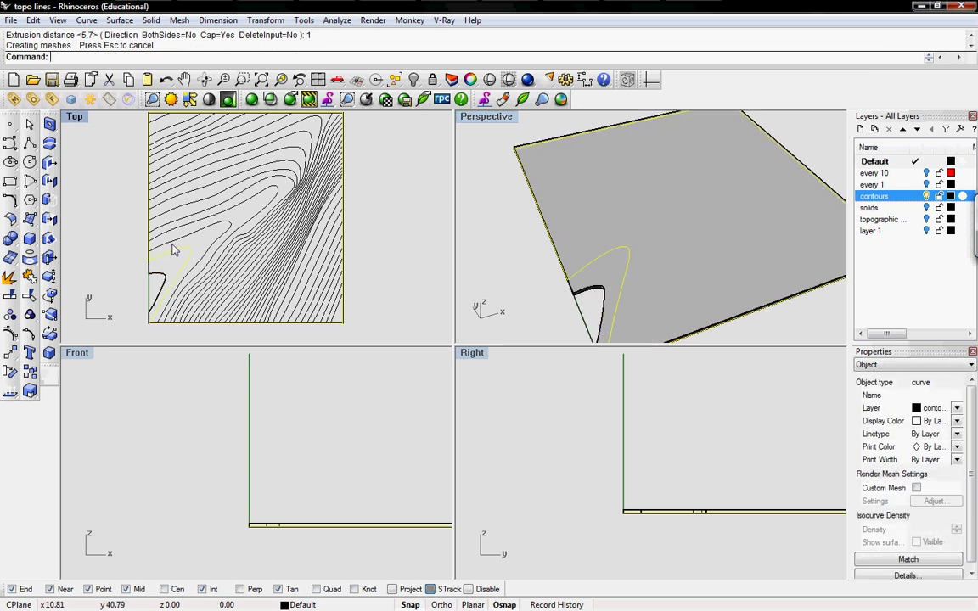
pyautogui.write('ExtrudeCrv')
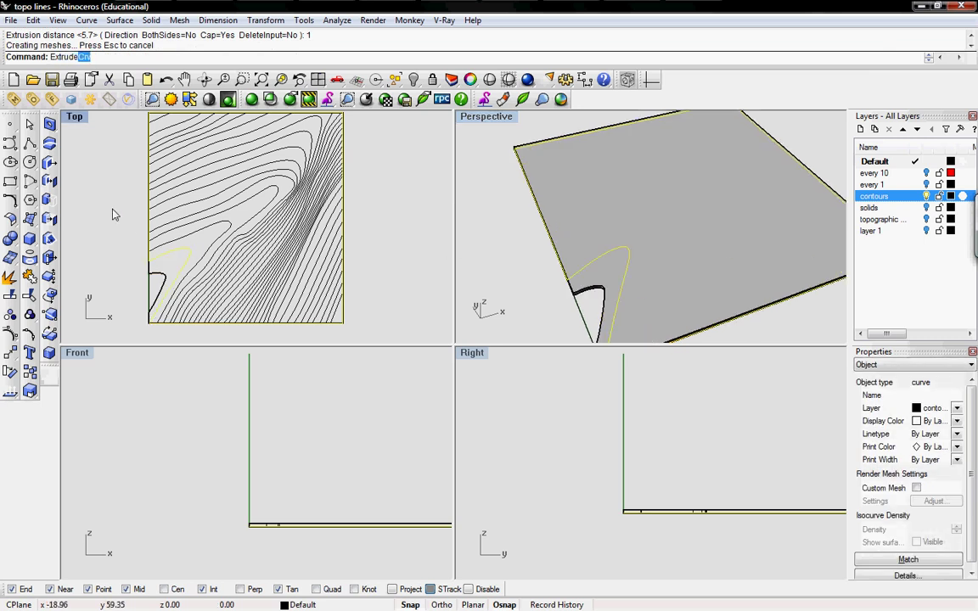
pyautogui.press('Return')
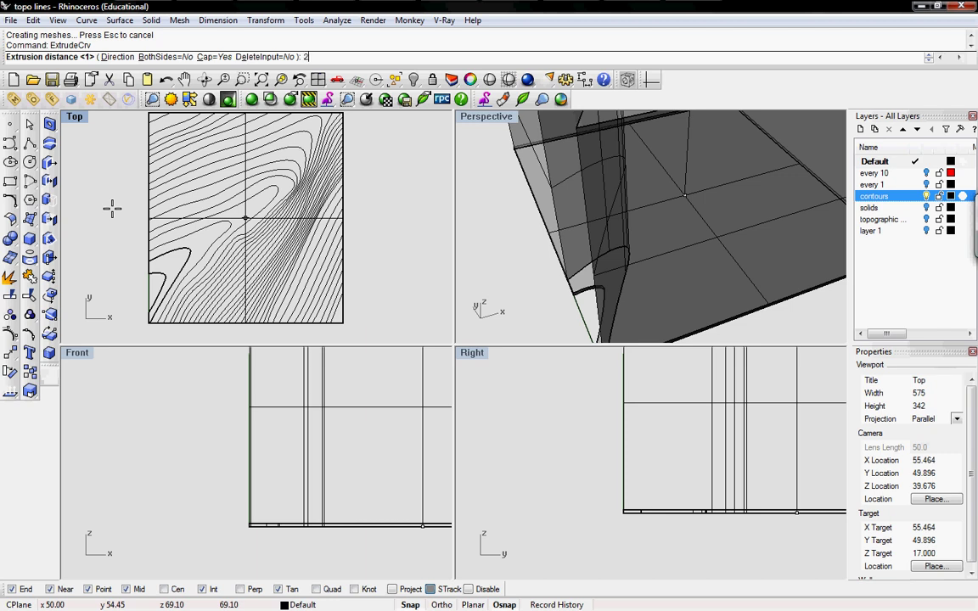
pyautogui.write('2')
pyautogui.press('Return')
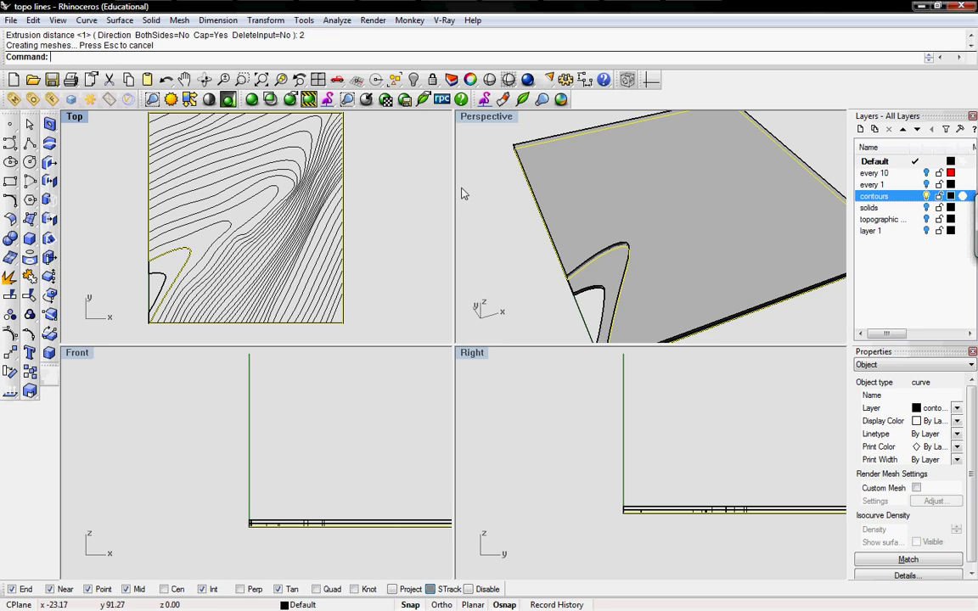
pyautogui.press('Escape')
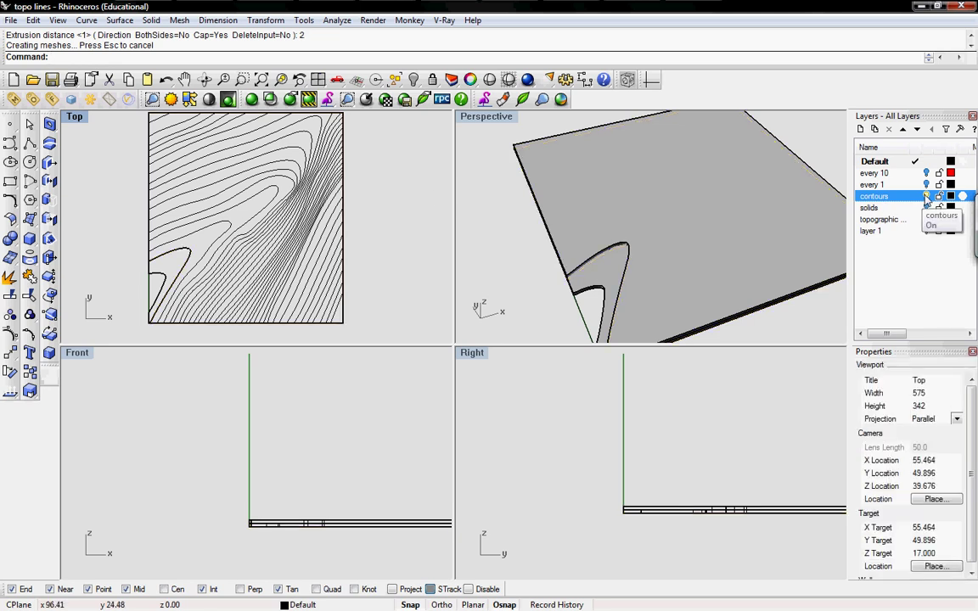
# Step: Delete the two extruded contour solids, leaving the original contour curves in place
pyautogui.moveTo(505, 227); pyautogui.dragTo(692, 334)
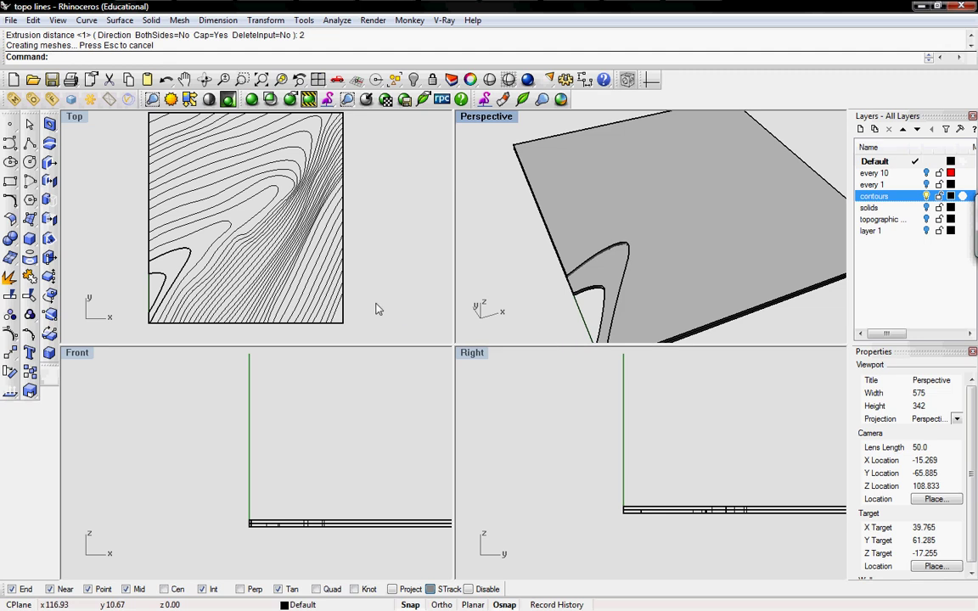
pyautogui.moveTo(394, 306); pyautogui.dragTo(226, 314)
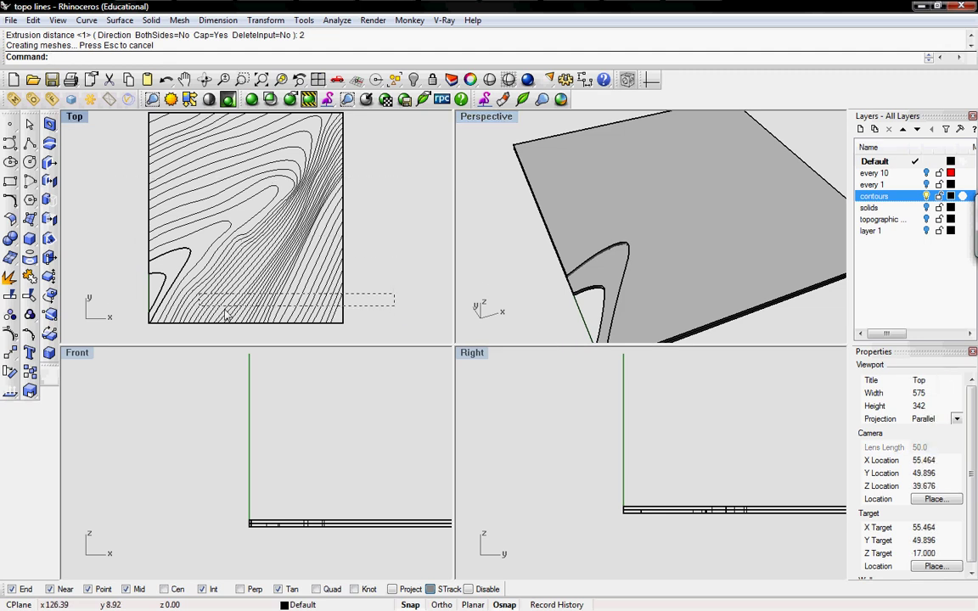
pyautogui.click(185, 251)
pyautogui.click(549, 189)
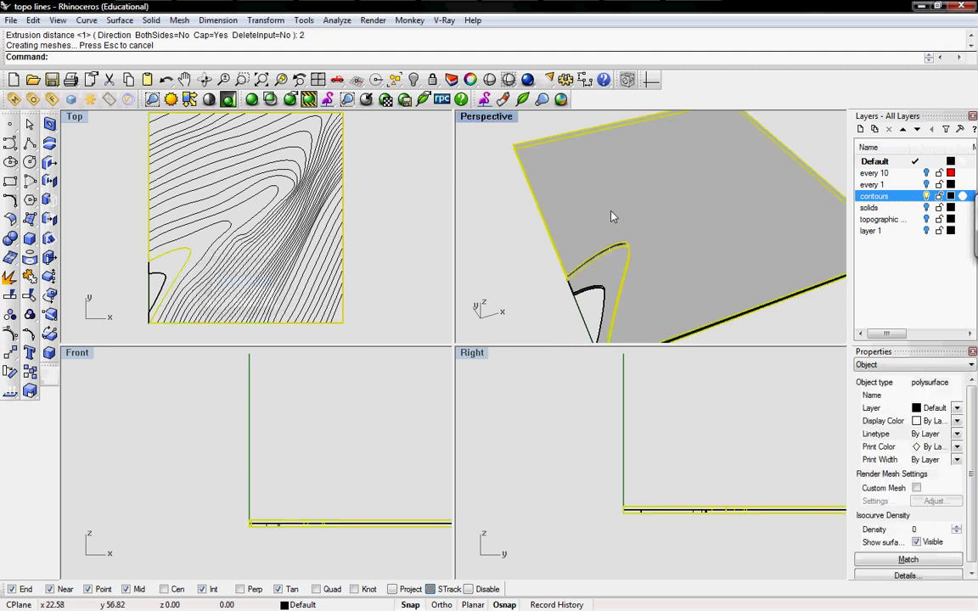
pyautogui.press('Delete')
pyautogui.press('Delete')
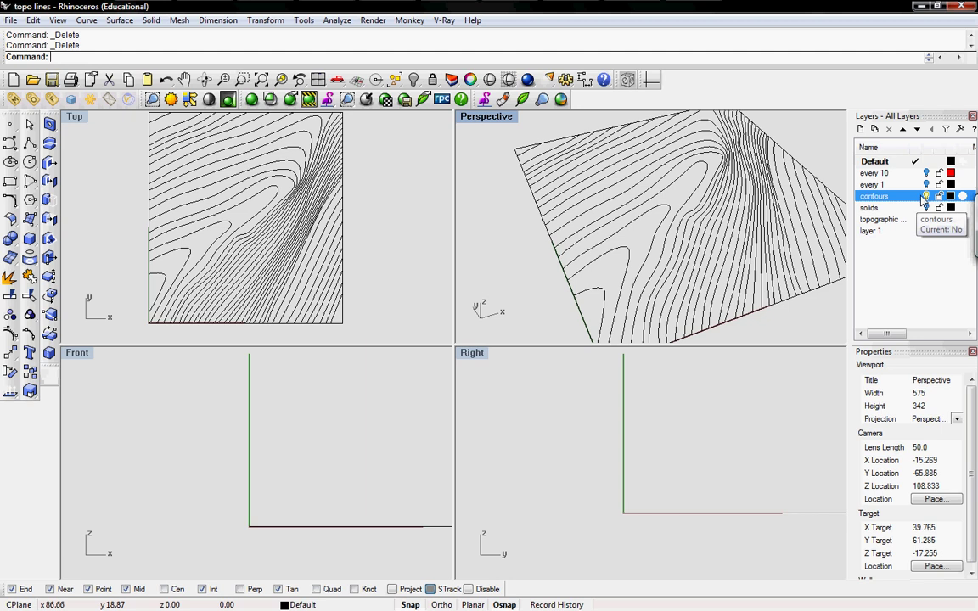
# Step: Turn off the contours layer, turn on the solids layer, and view the stepped terrain in Perspective
pyautogui.click(925, 196)
pyautogui.click(926, 208)
pyautogui.moveTo(564, 254); pyautogui.dragTo(480, 277, button='right')
pyautogui.moveTo(719, 249); pyautogui.dragTo(581, 206, button='right')
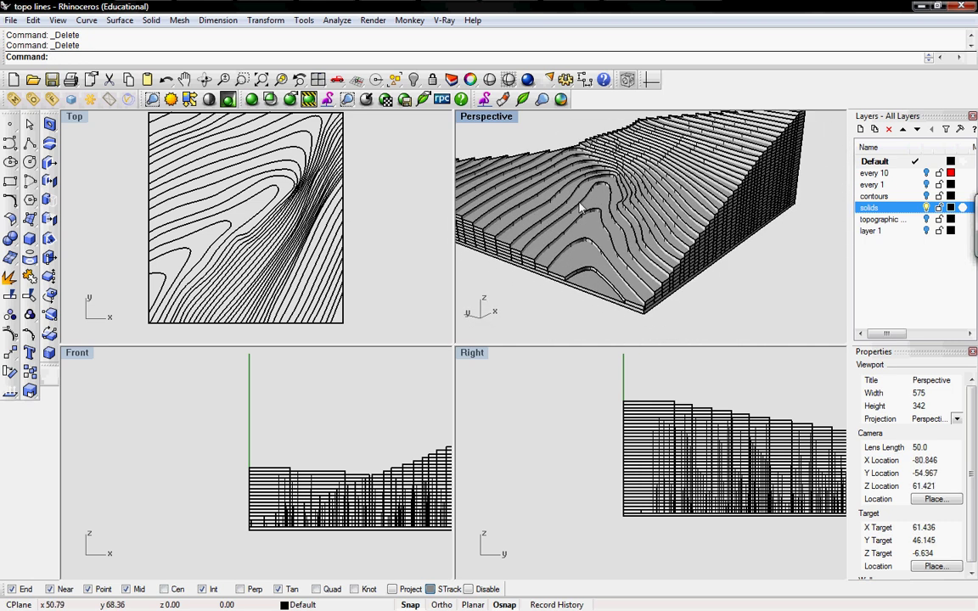
pyautogui.moveTo(710, 299); pyautogui.dragTo(643, 256, button='right')
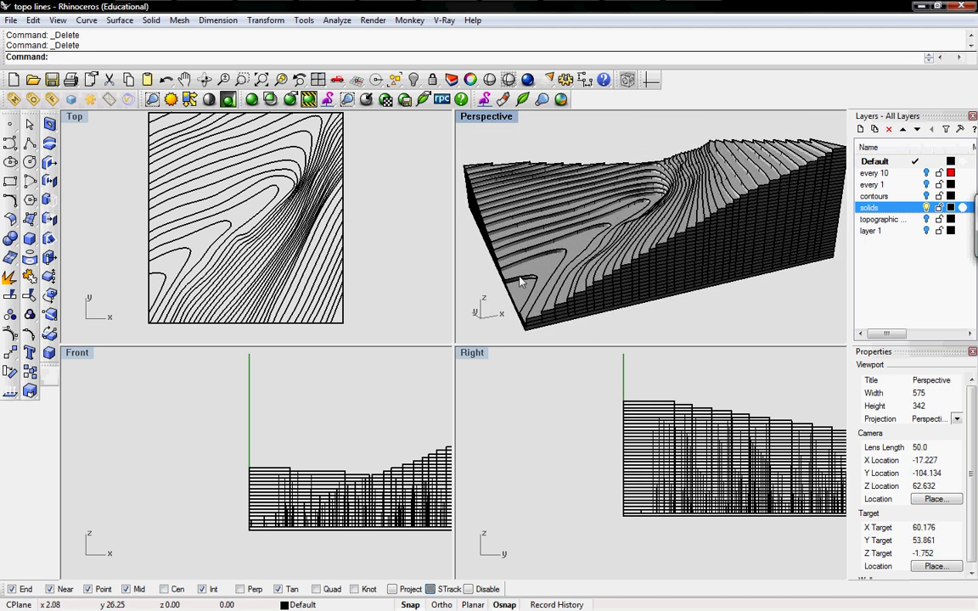
# Step: Combine the four lowest contour solids of the terrain into one solid with a Boolean union
pyautogui.moveTo(512, 295); pyautogui.dragTo(558, 290, button='right')
pyautogui.click(591, 293)
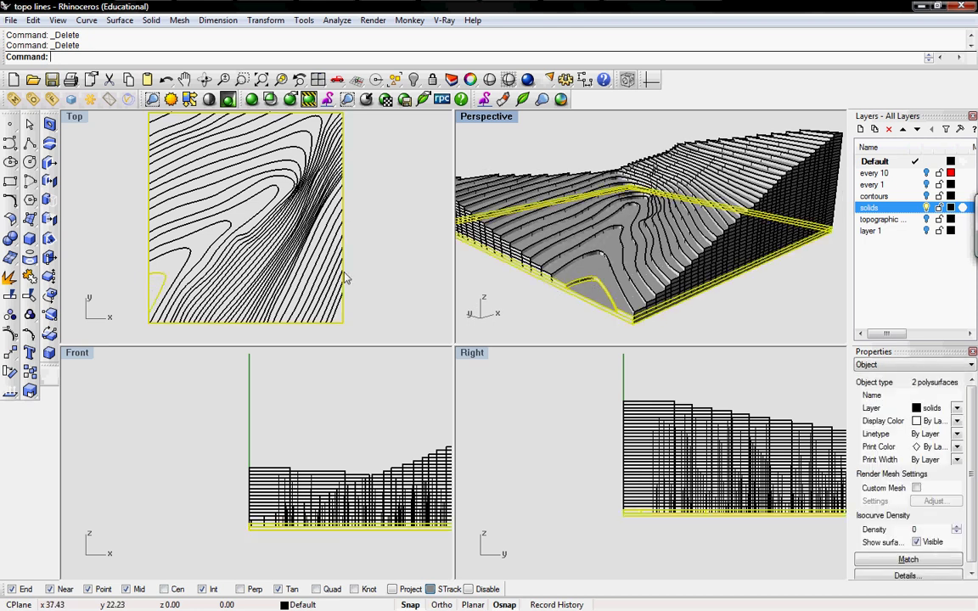
pyautogui.keyDown('shift'); pyautogui.click(599, 260); pyautogui.keyUp('shift')
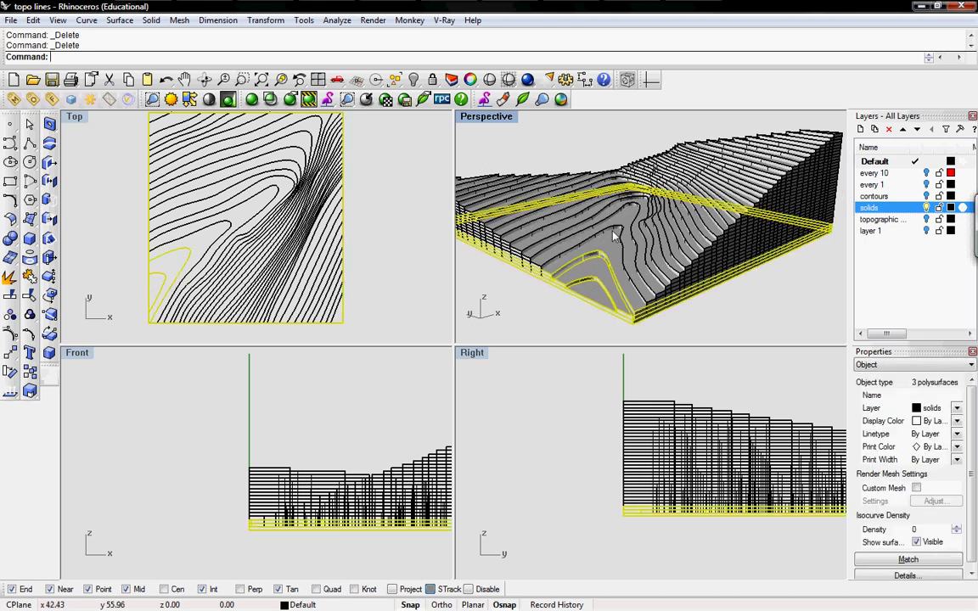
pyautogui.keyDown('shift'); pyautogui.click(597, 237); pyautogui.keyUp('shift')
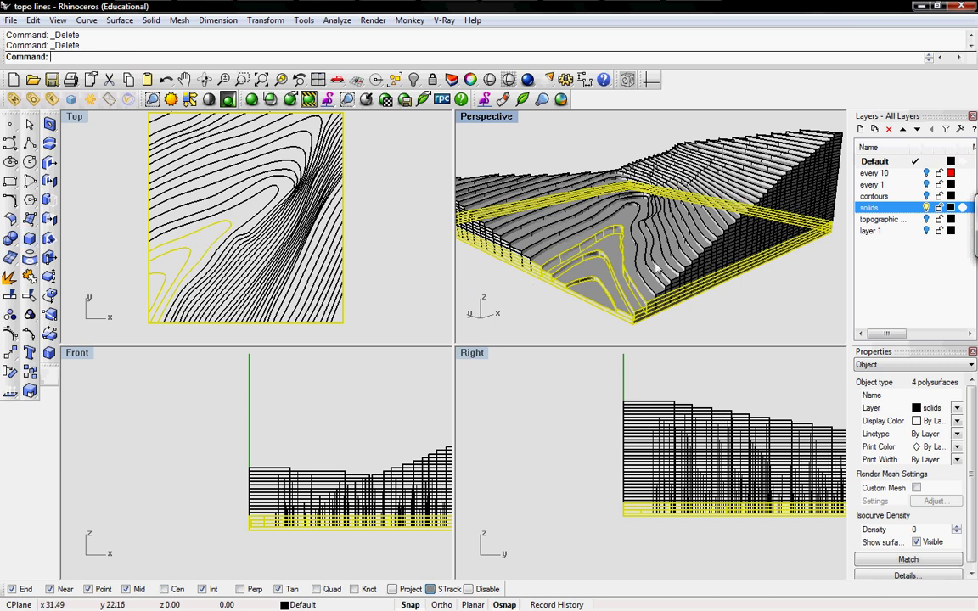
pyautogui.moveTo(656, 268); pyautogui.dragTo(509, 276, button='right')
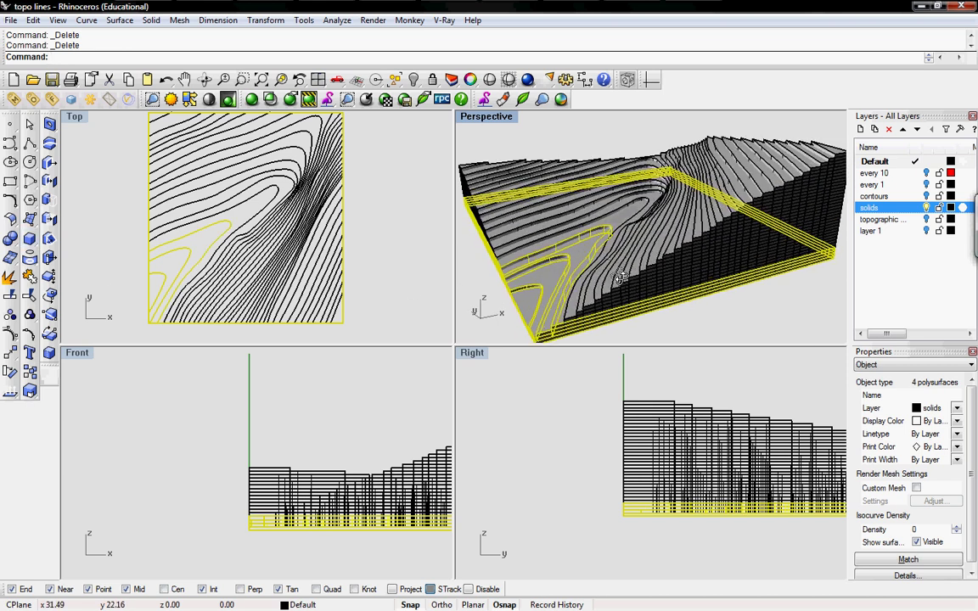
pyautogui.click(10, 238)
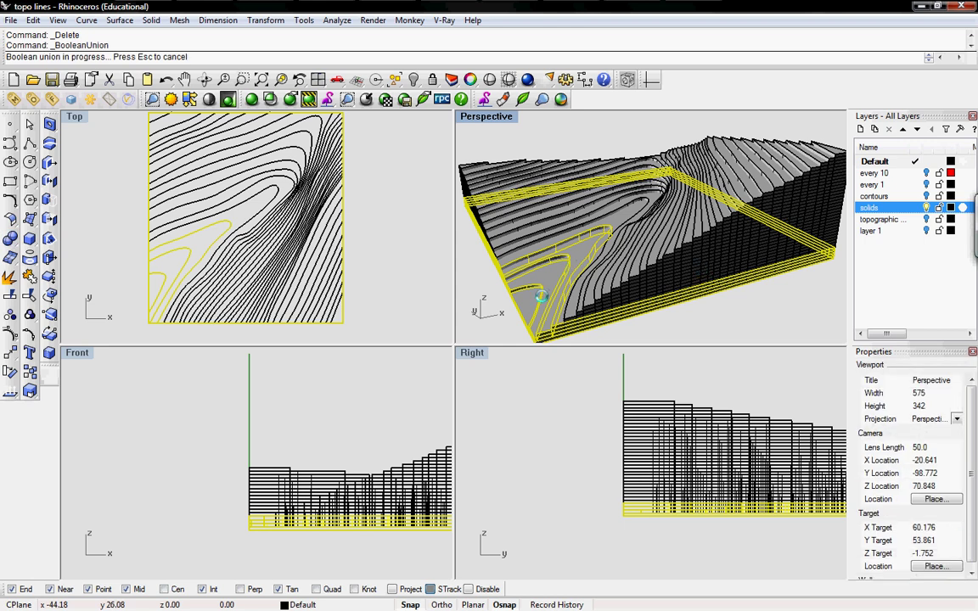
pyautogui.moveTo(578, 322); pyautogui.dragTo(537, 248, button='right')
pyautogui.moveTo(579, 290); pyautogui.dragTo(596, 299, button='right')
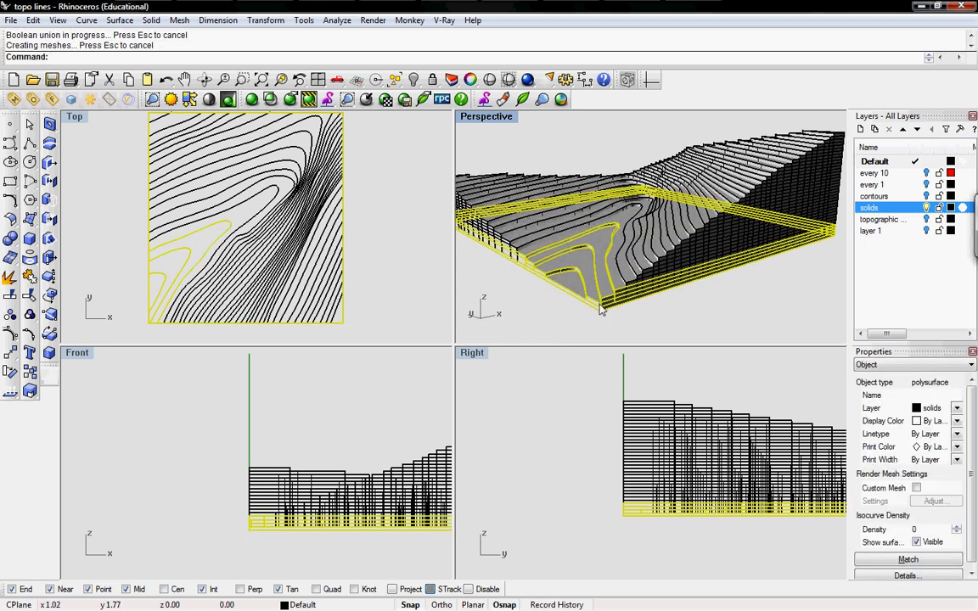
# Step: Merge all coplanar faces of the unioned terrain solid
pyautogui.scroll(3, 619, 306)
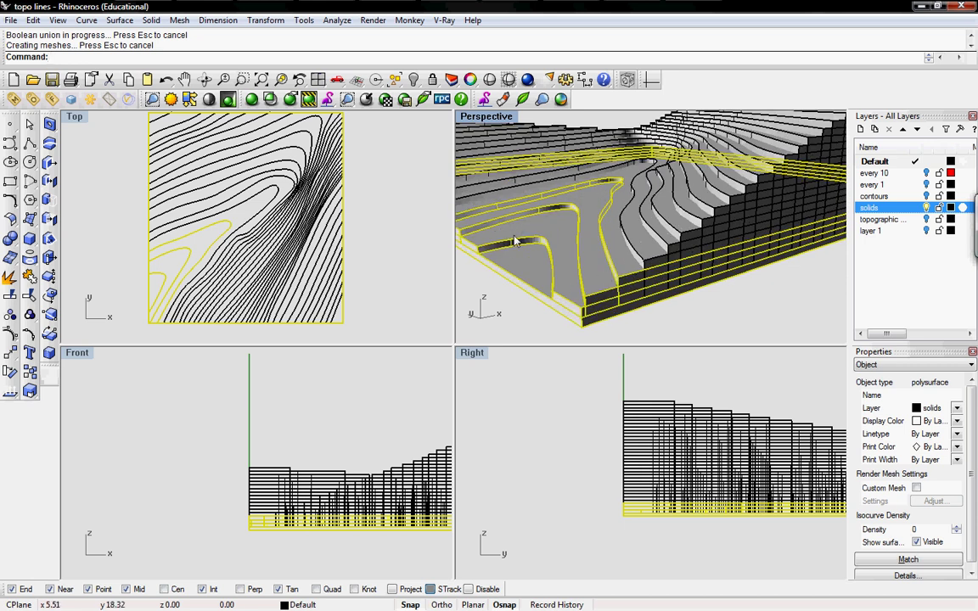
pyautogui.click(153, 21)
pyautogui.moveTo(197, 472)
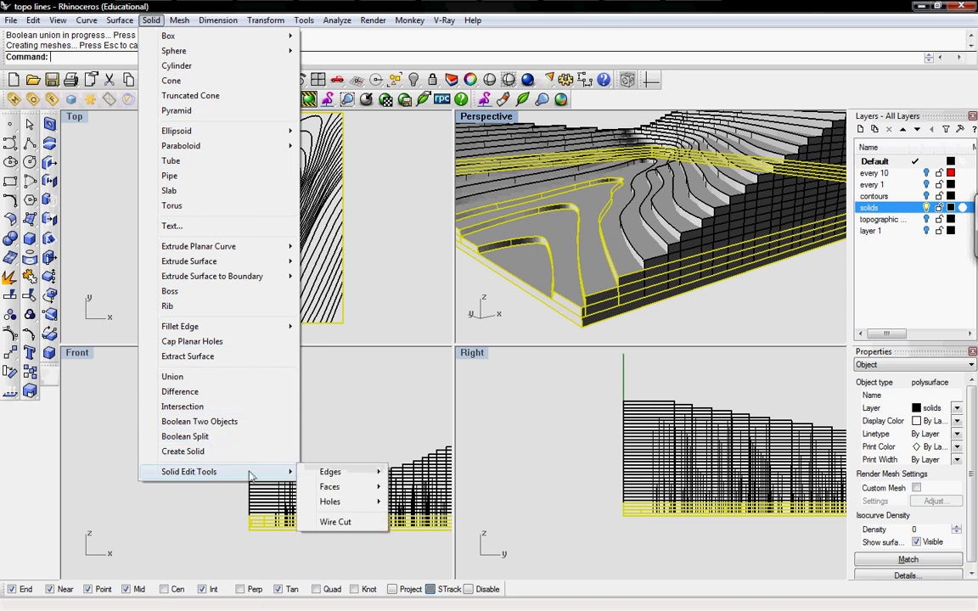
pyautogui.moveTo(340, 486)
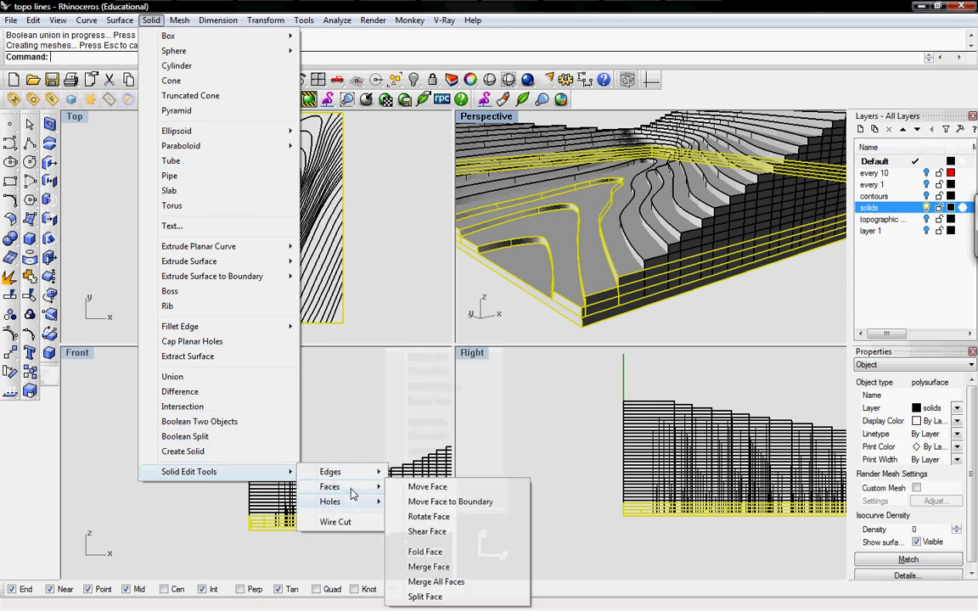
pyautogui.click(452, 586)
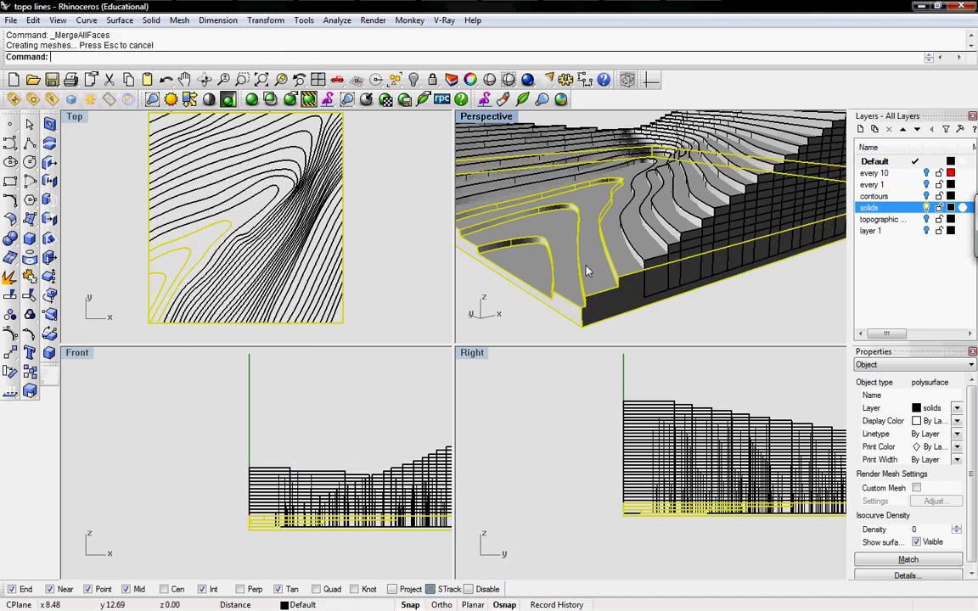
pyautogui.moveTo(642, 289); pyautogui.dragTo(569, 303, button='right')
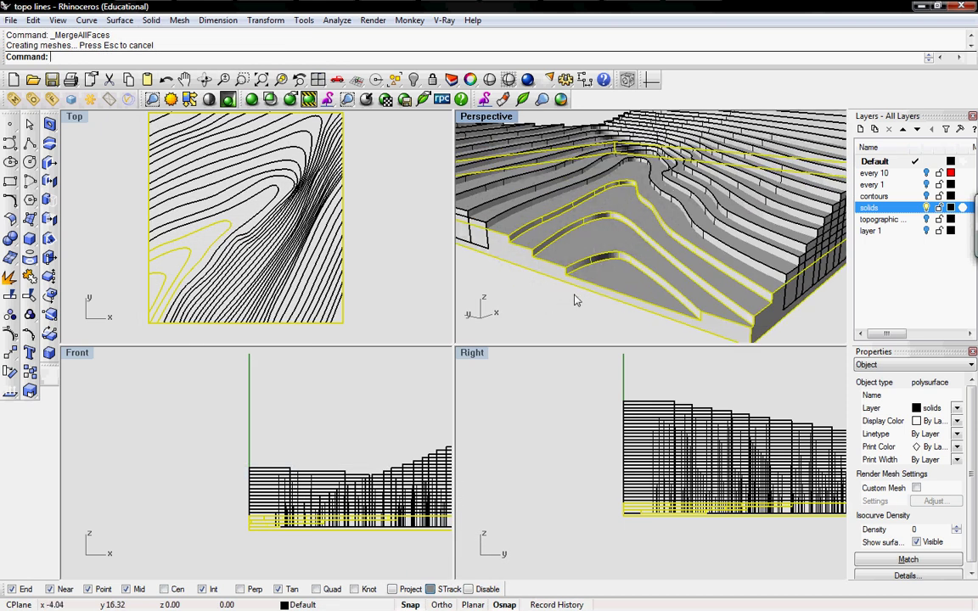
# Step: Deselect the merged solid, turn off the solids layer, and turn on the topographic layer holding the finished terrain
pyautogui.scroll(-5, 594, 263)
pyautogui.click(645, 280)
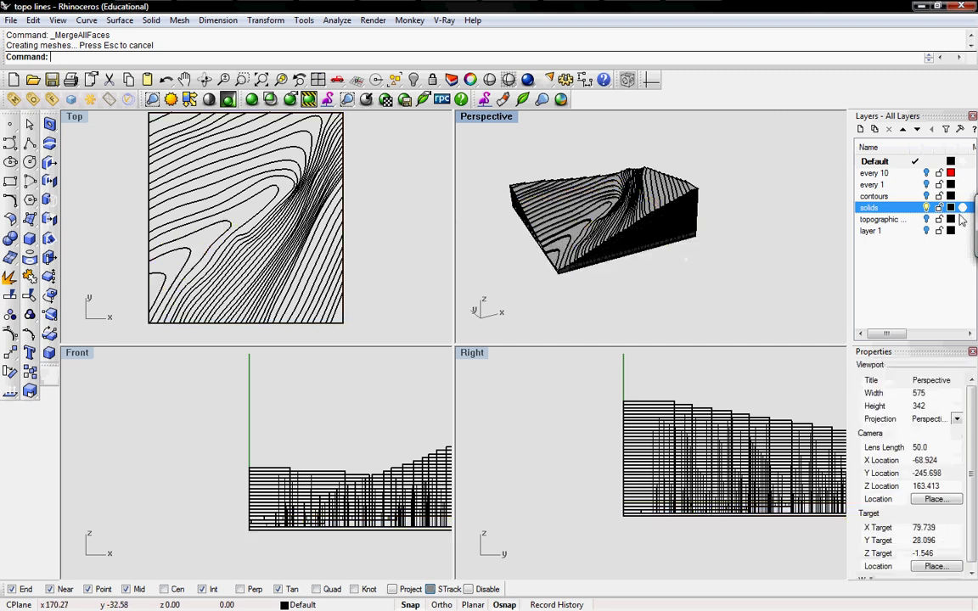
pyautogui.click(926, 208)
pyautogui.click(926, 219)
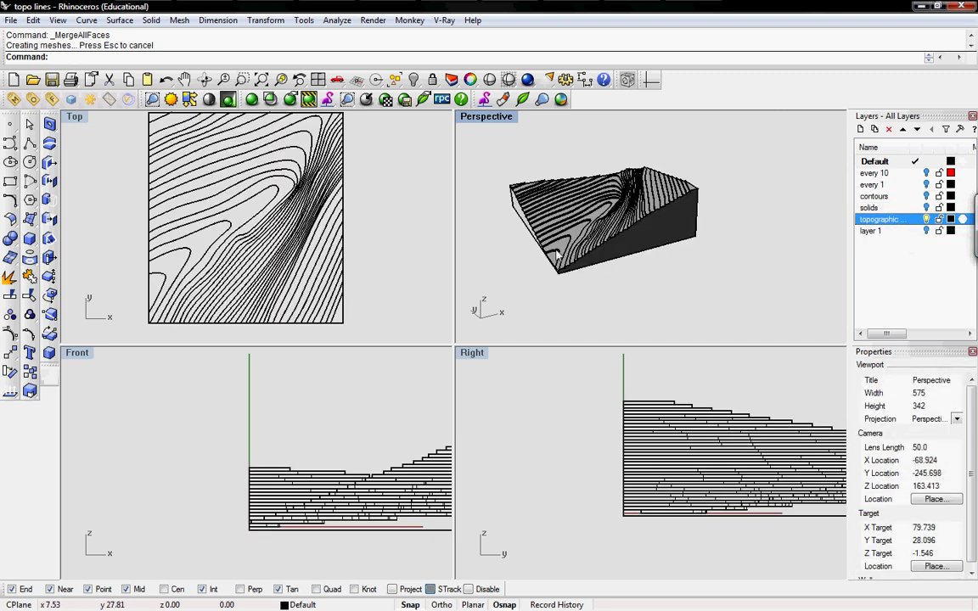